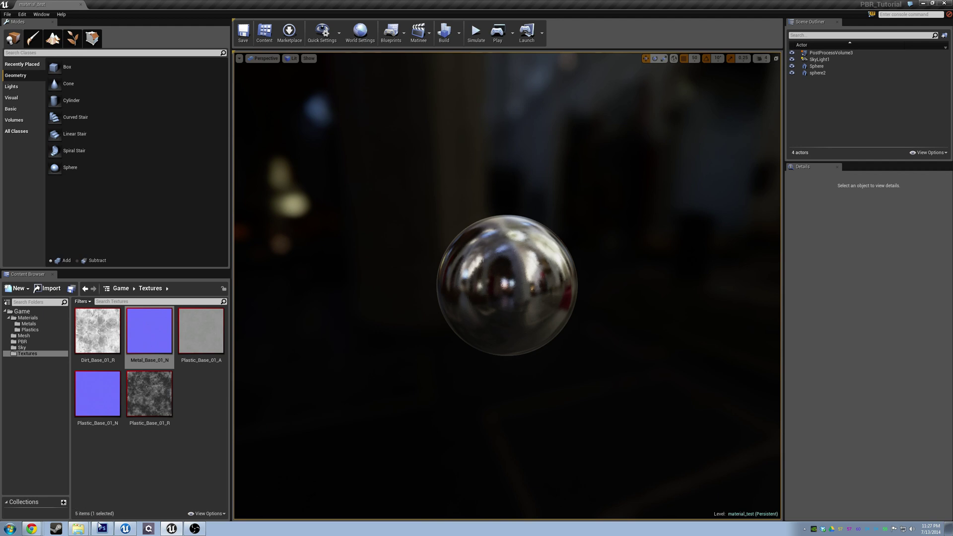
Switch to Photoshop and choose the Brush tool with an 80 px round brush.
left_click(102, 528)
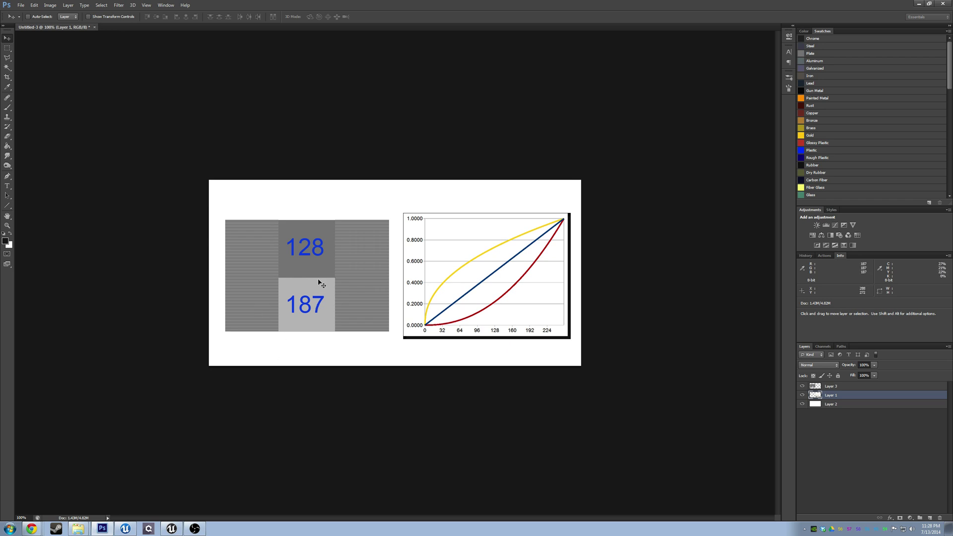
key("b")
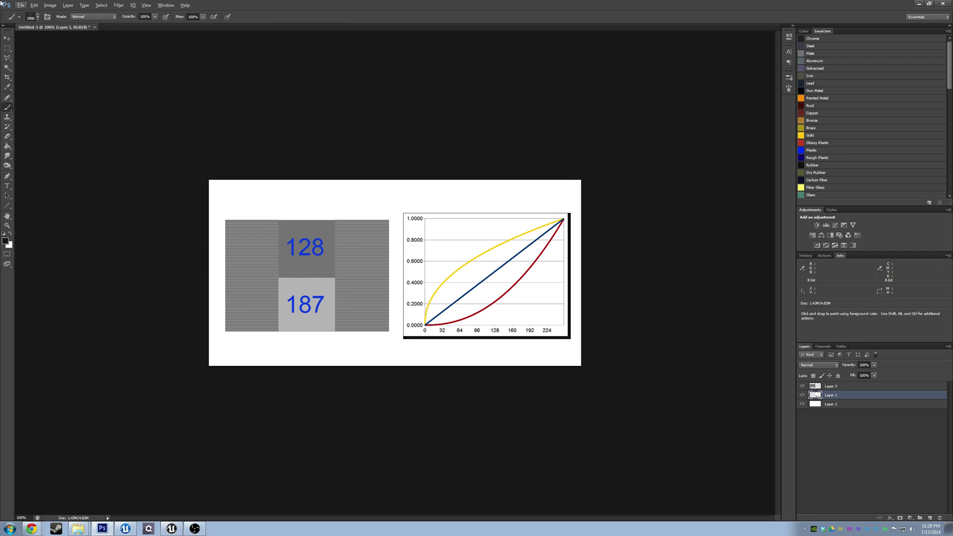
left_click(31, 19)
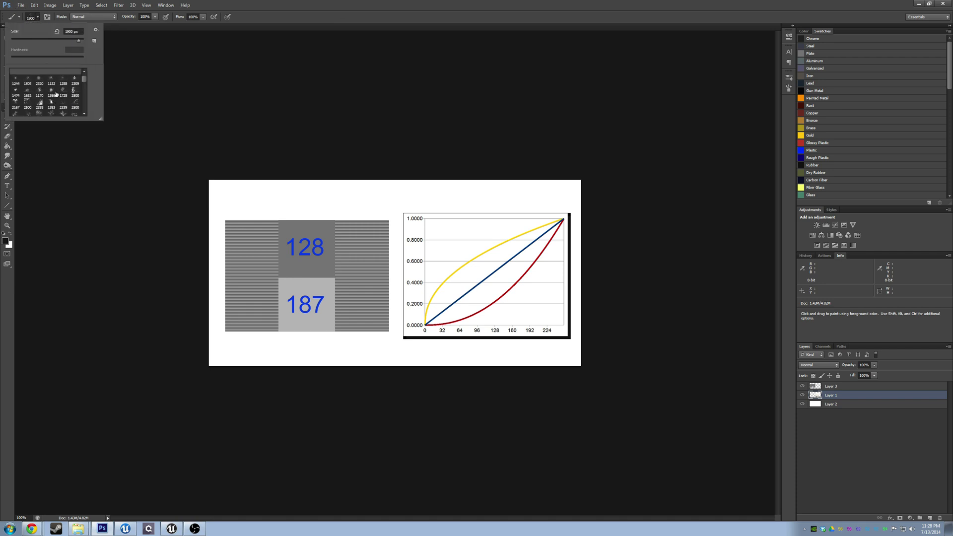
scroll(56, 94, "down", 5)
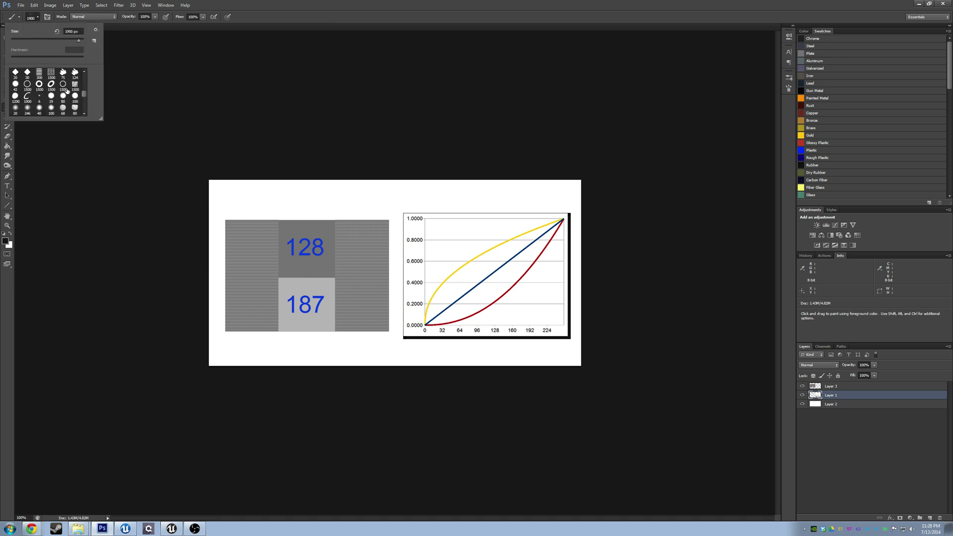
left_click(63, 95)
left_click(341, 120)
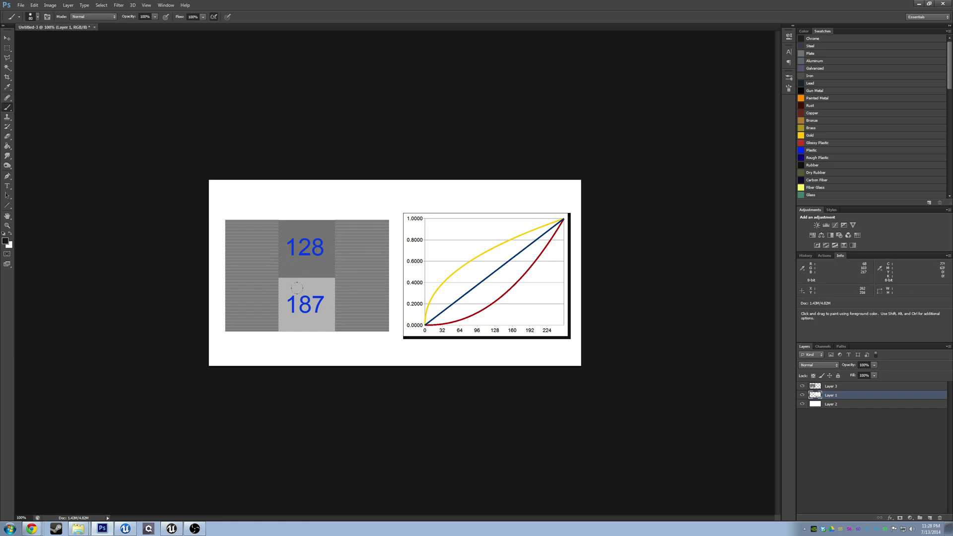
Examine the 128 and 187 gray patches against the striped pattern, both up close and from a distance.
key("ctrl+plus")
key("ctrl+plus")
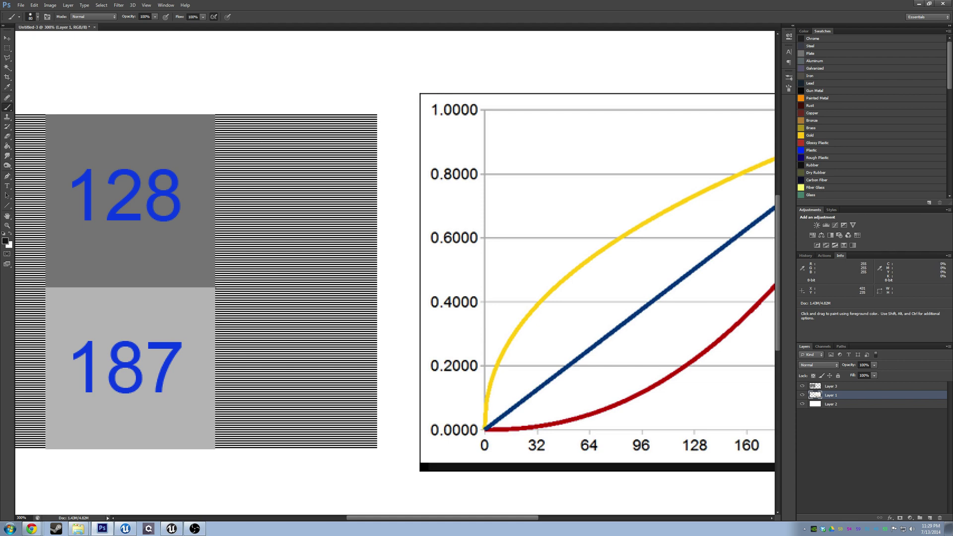
left_click_drag(370, 100, 578, 57)
key("ctrl")
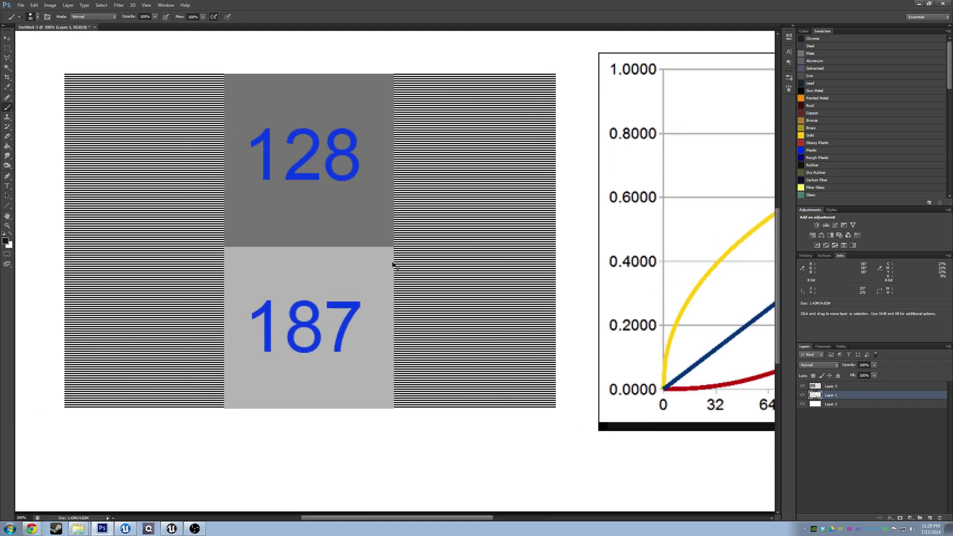
key("ctrl+minus")
key("ctrl+minus")
key("ctrl+minus")
key("ctrl+minus")
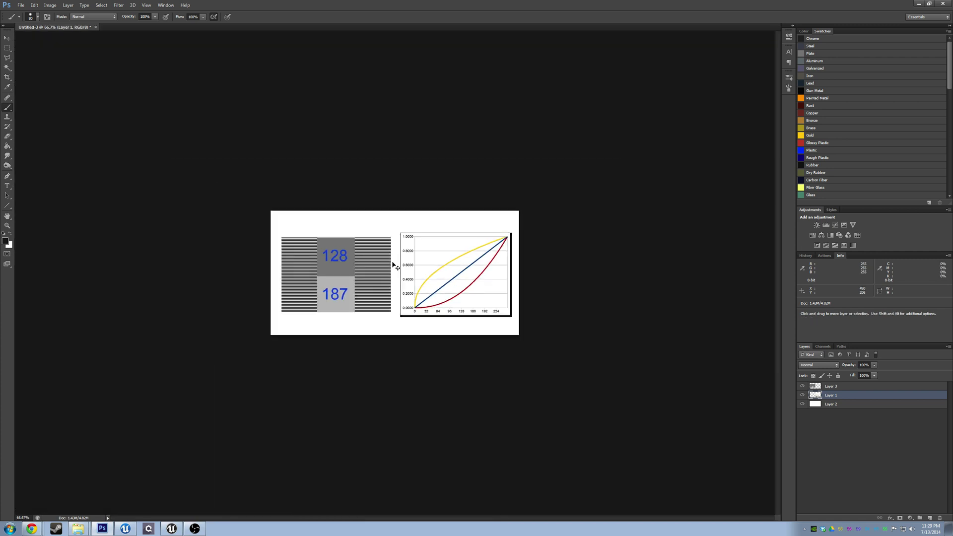
key("ctrl+plus")
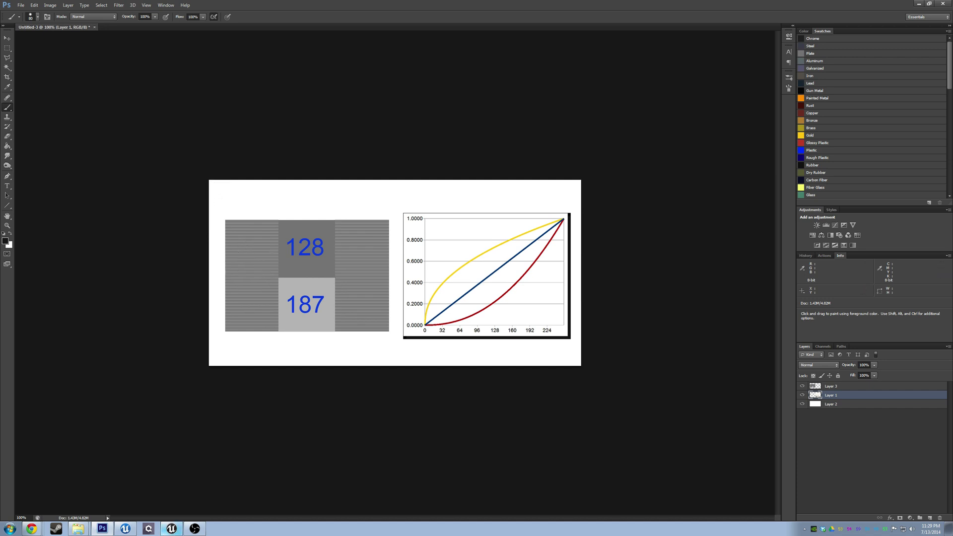
Switch to Unreal Editor and open the Plastic_Base_01_A texture to inspect its sRGB setting.
left_click(171, 531)
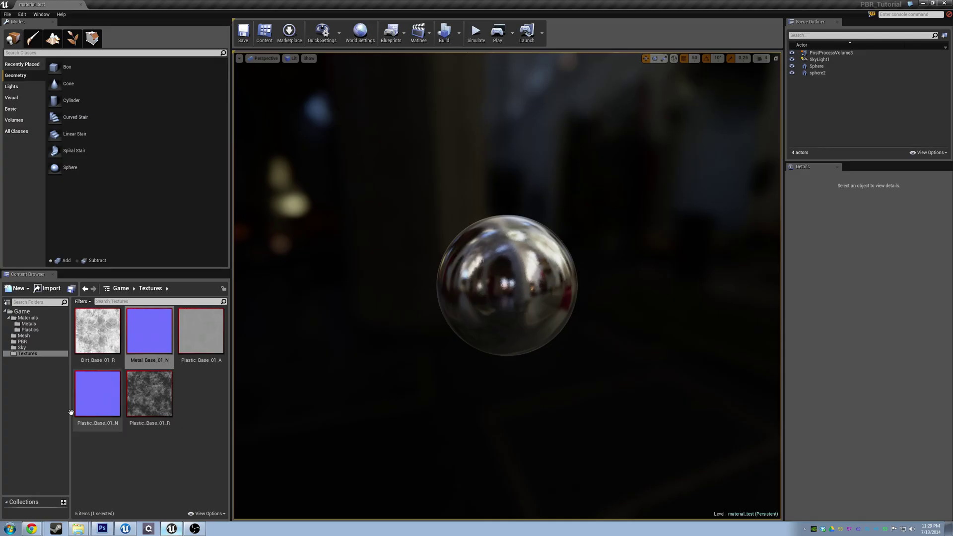
double_click(194, 318)
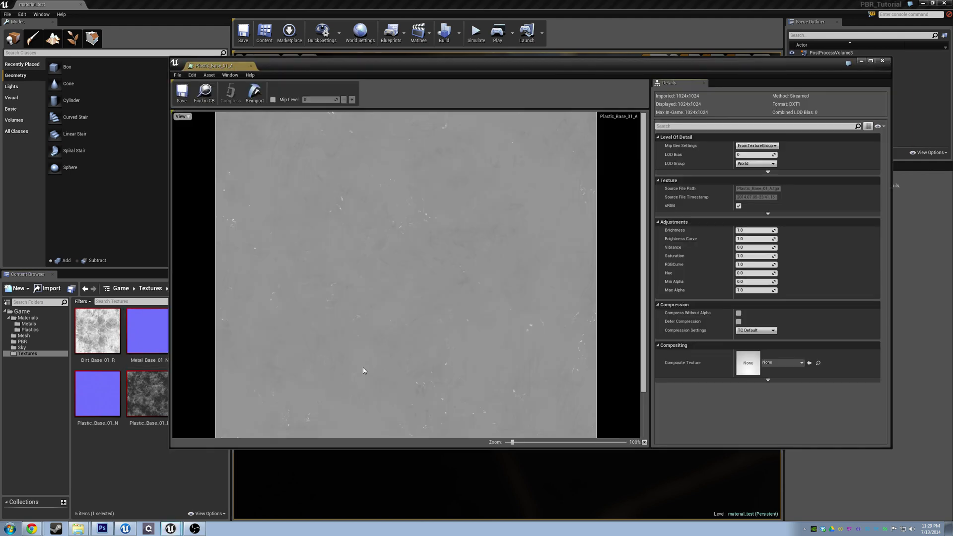
left_click(739, 206)
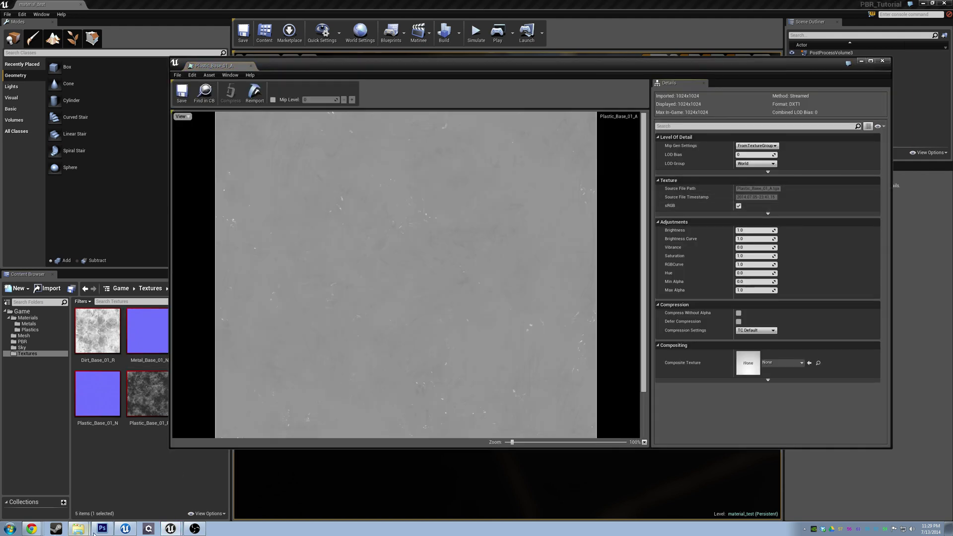
left_click(102, 530)
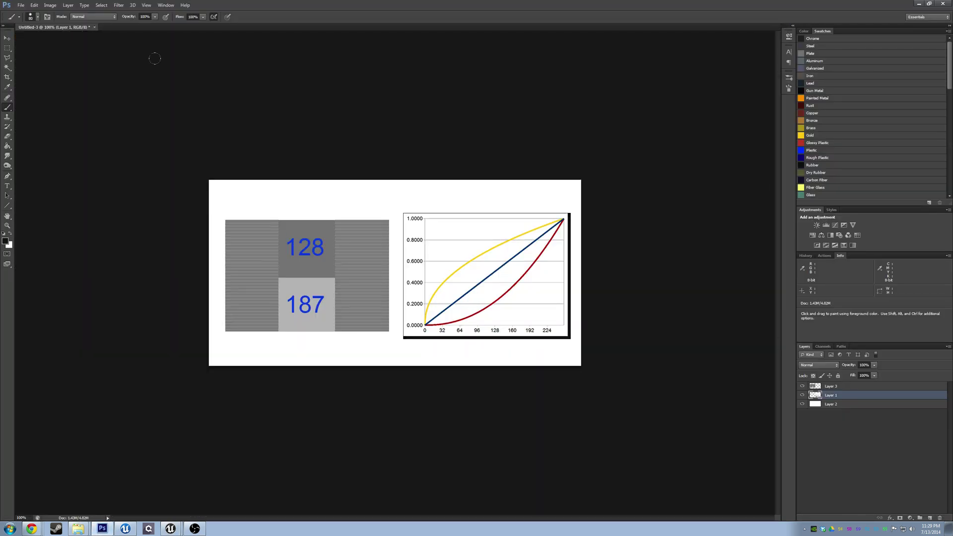
left_click(21, 6)
left_click(115, 443)
left_click(148, 530)
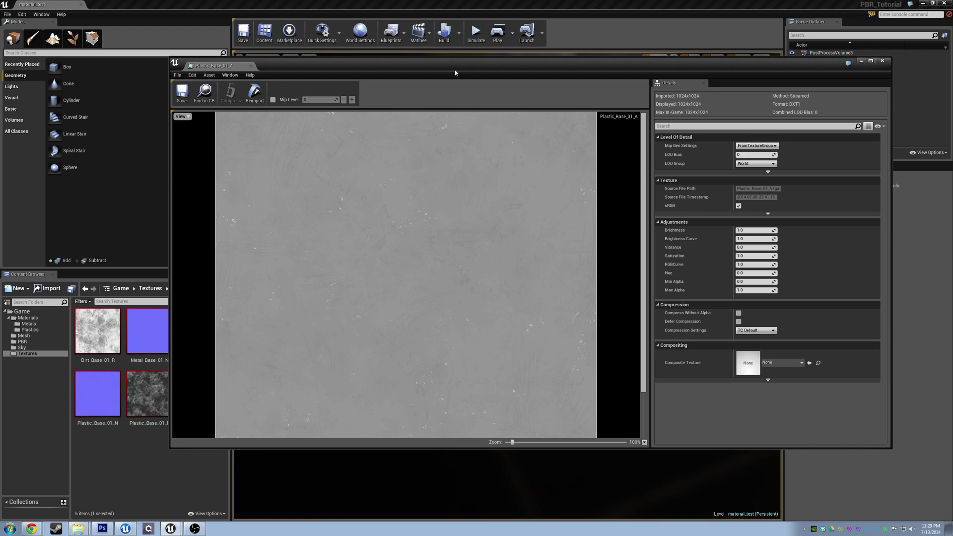
left_click_drag(456, 73, 438, 108)
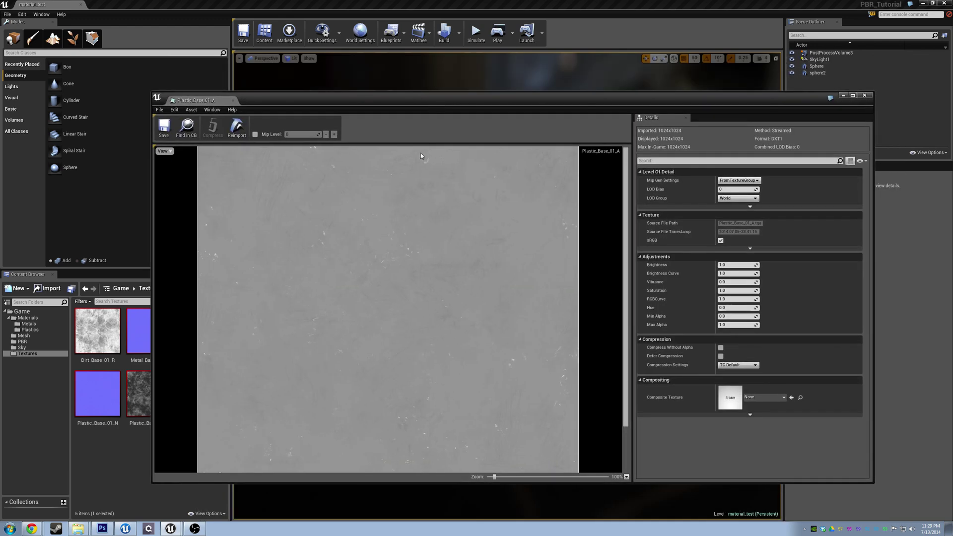
left_click(102, 528)
left_click(20, 5)
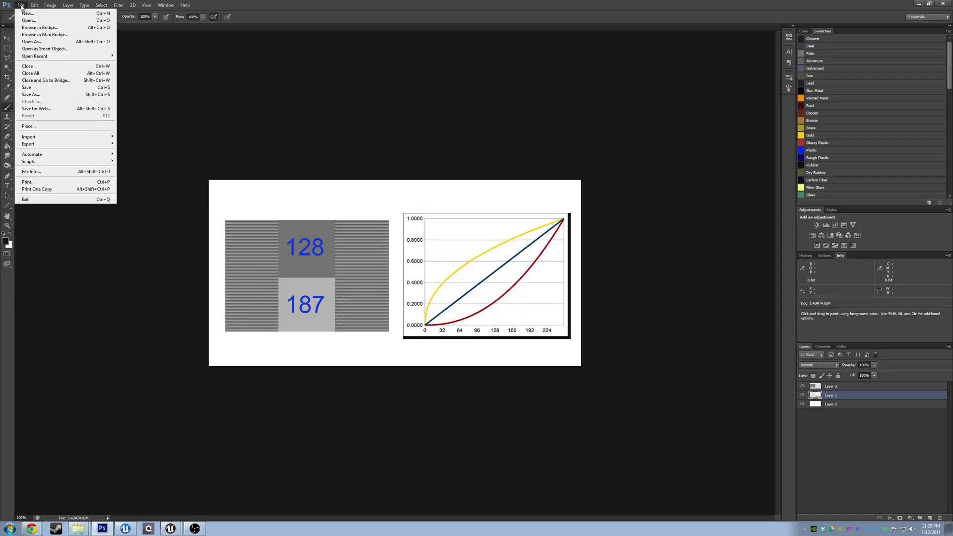
left_click(21, 6)
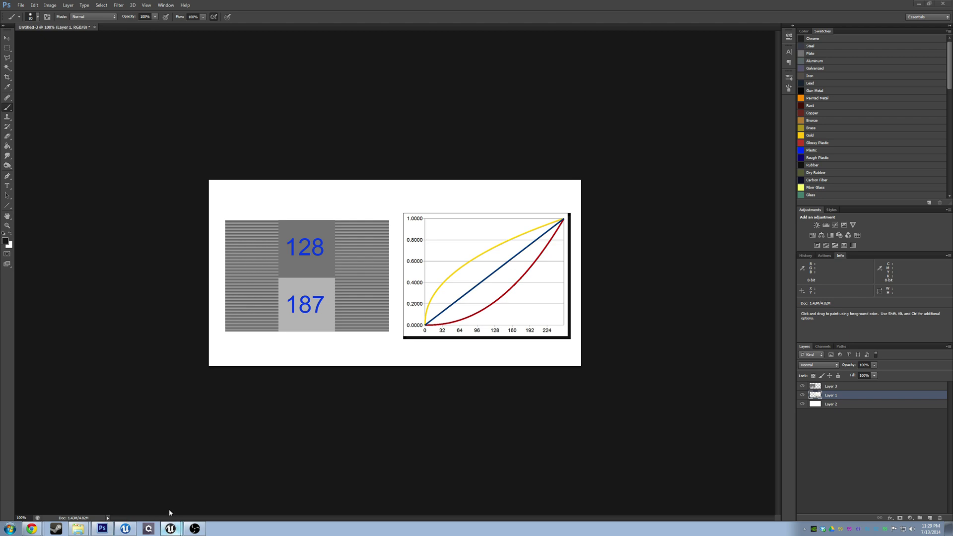
Return to Unreal Editor, disable sRGB on the Plastic_Base_01_A texture and save it.
key("alt+Tab")
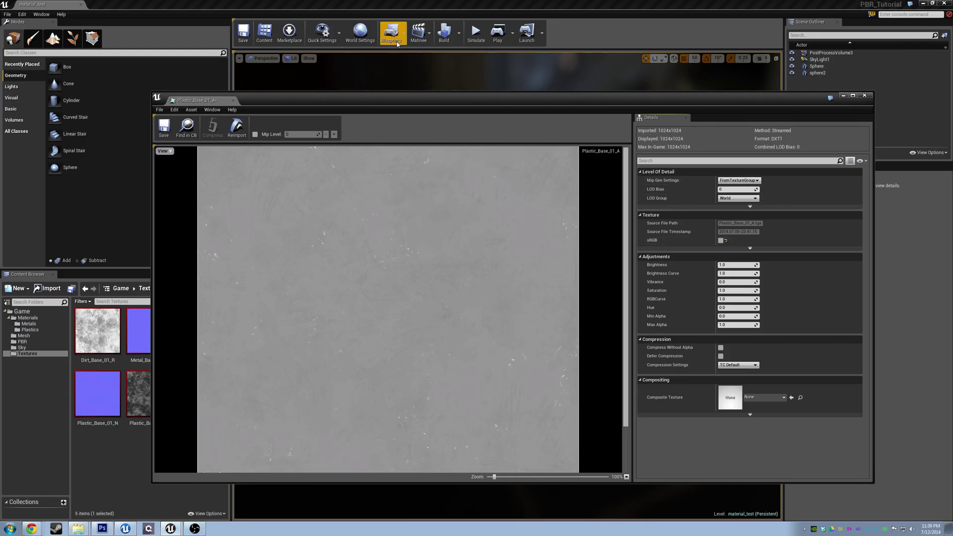
left_click_drag(392, 97, 735, 273)
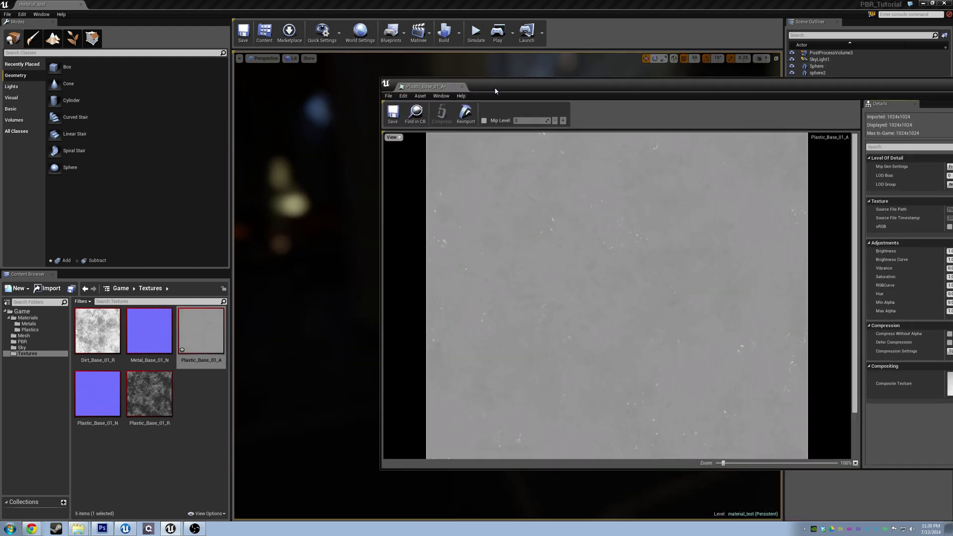
left_click_drag(495, 90, 759, 94)
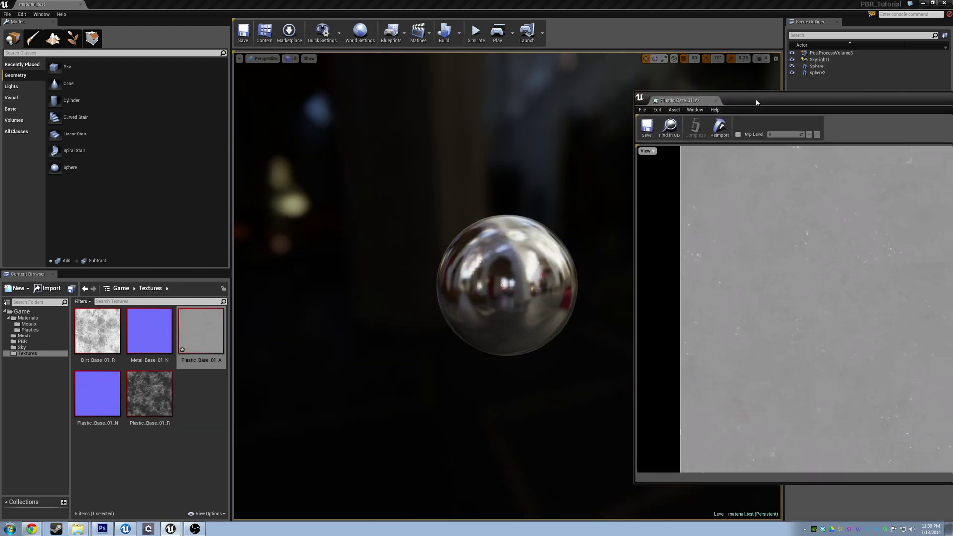
left_click(645, 127)
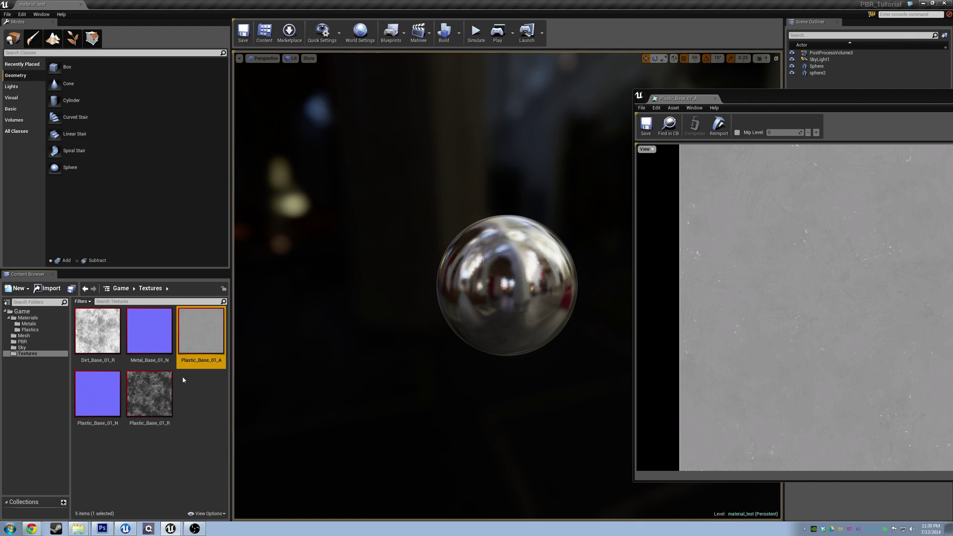
Apply the Plastic_rough material from the Materials > Plastics folder to the sphere, keeping the sphere and texture settings both in view.
left_click(30, 330)
left_click_drag(96, 332, 481, 293)
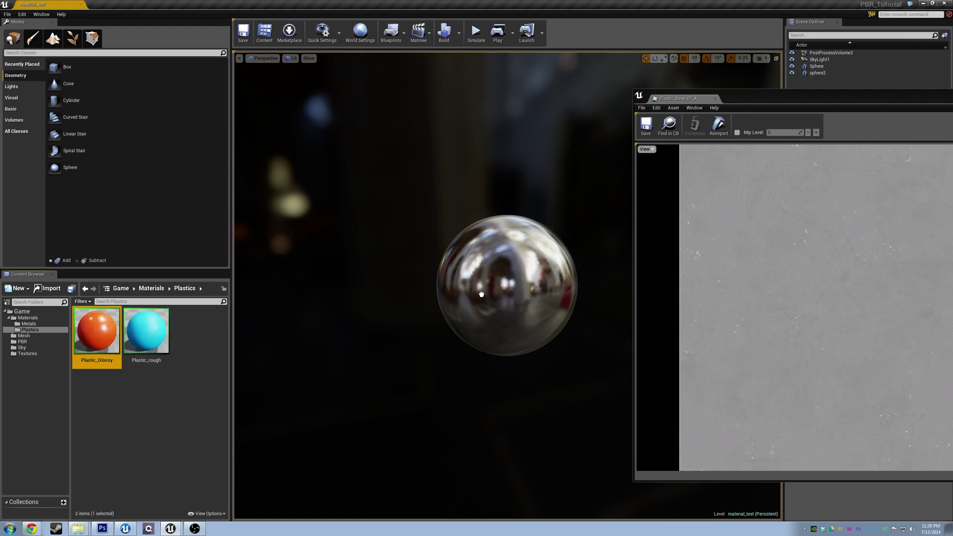
left_click_drag(149, 331, 576, 298)
left_click_drag(805, 101, 166, 373)
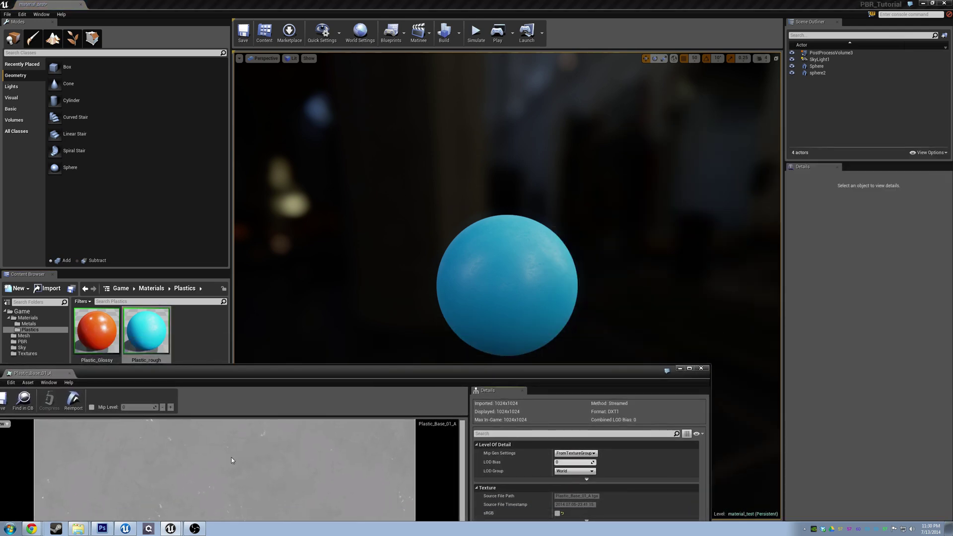
left_click(3, 407)
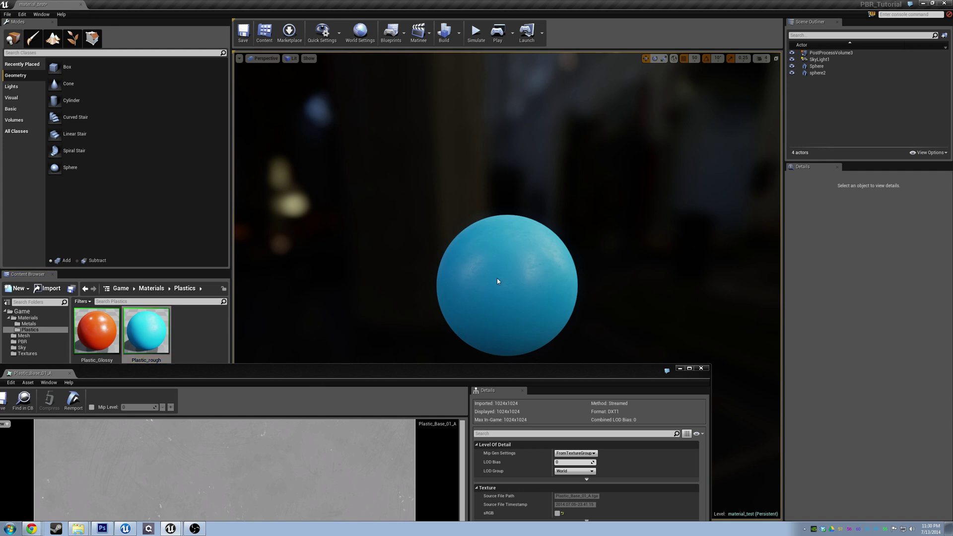
Toggle sRGB on Plastic_Base_01_A repeatedly to compare its effect on the sphere, leave it enabled and save the texture.
mouse_move(496, 278)
left_mouse_down()
mouse_move(496, 233)
mouse_move(505, 293)
left_mouse_up()
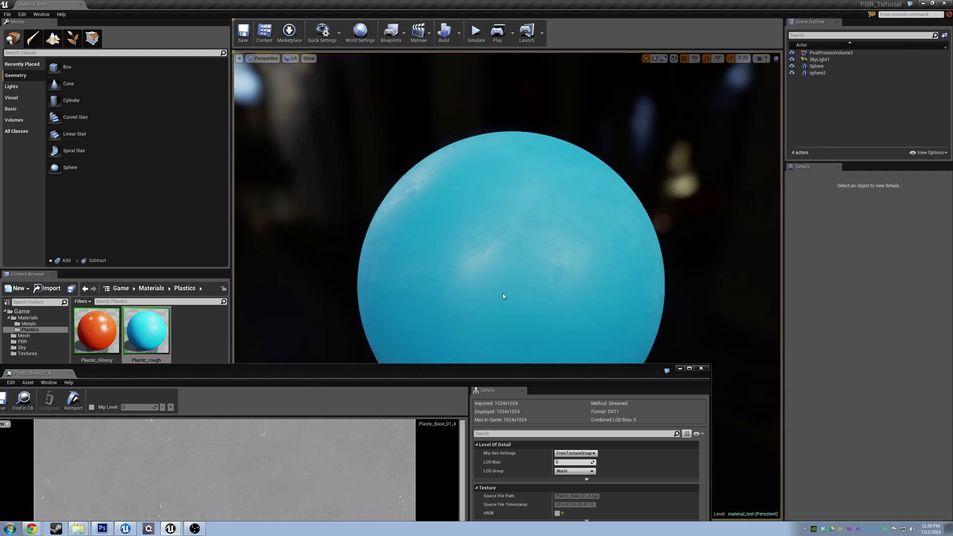
scroll(511, 298, "down", 5)
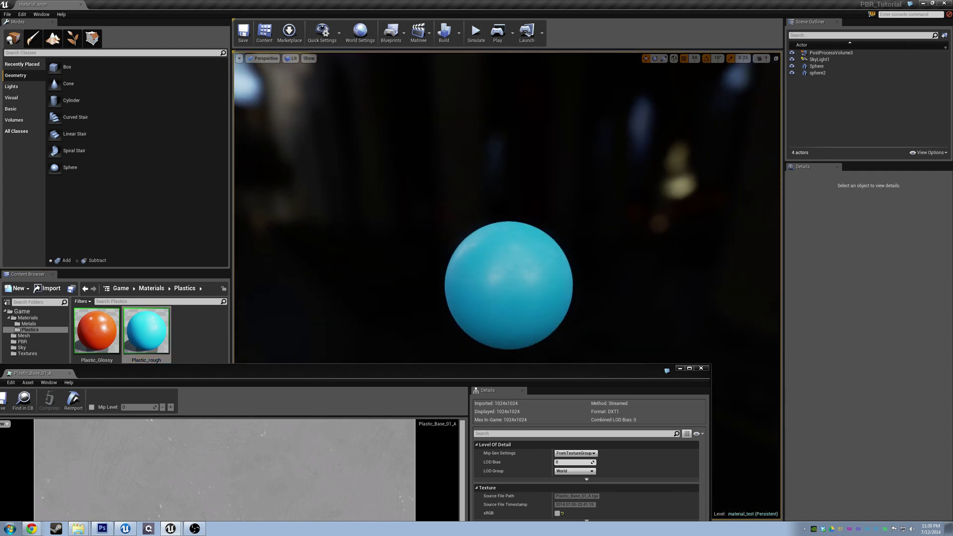
left_click(557, 512)
left_click(557, 513)
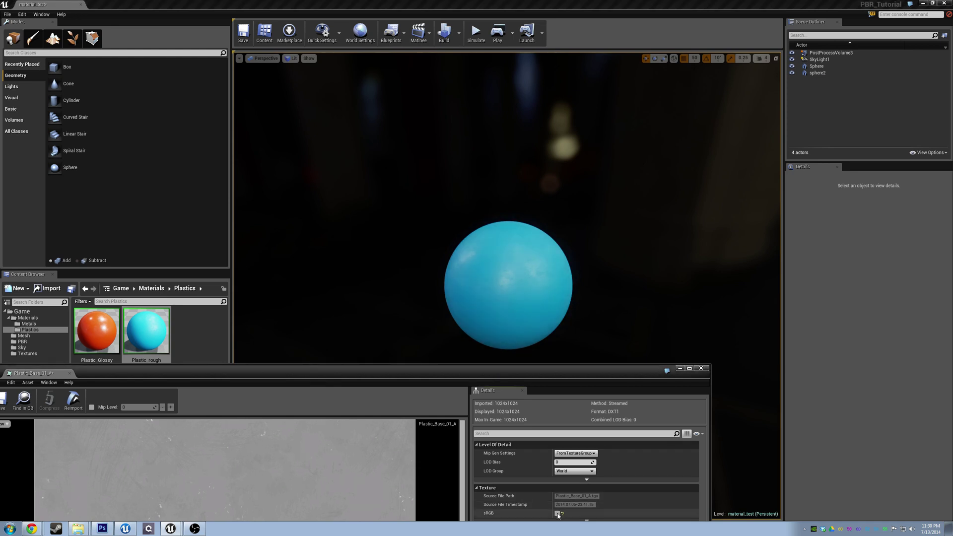
left_click(557, 513)
left_click(557, 513)
left_click(557, 513)
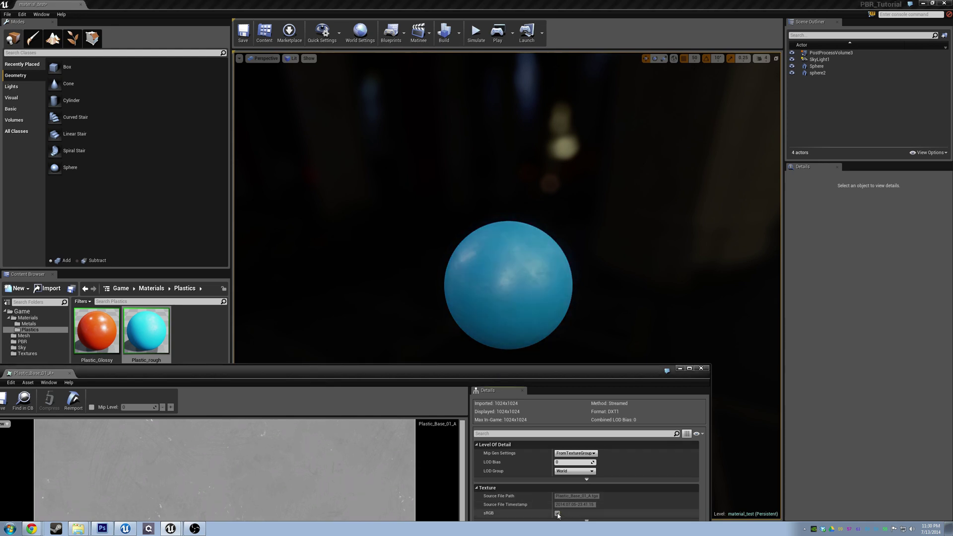
left_click(557, 513)
left_click(557, 513)
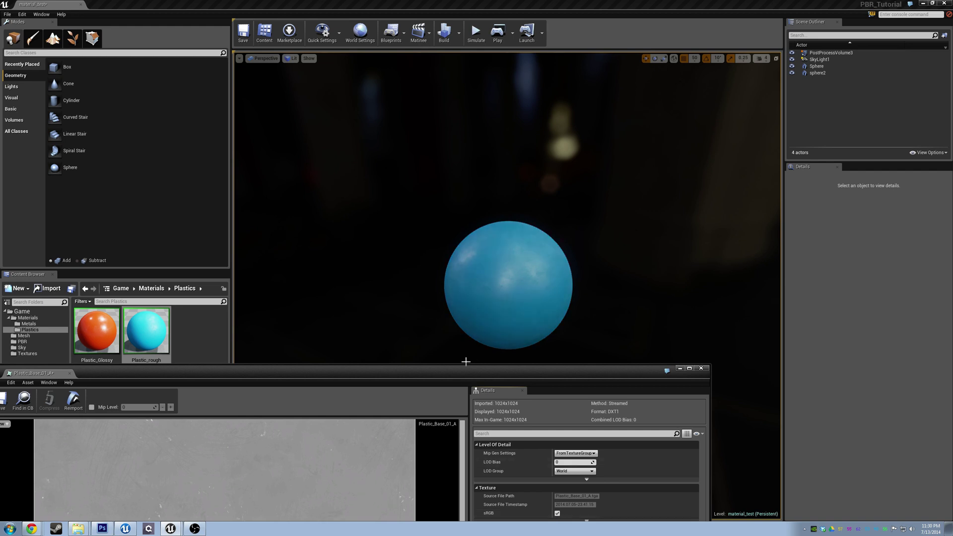
left_click_drag(457, 377, 450, 101)
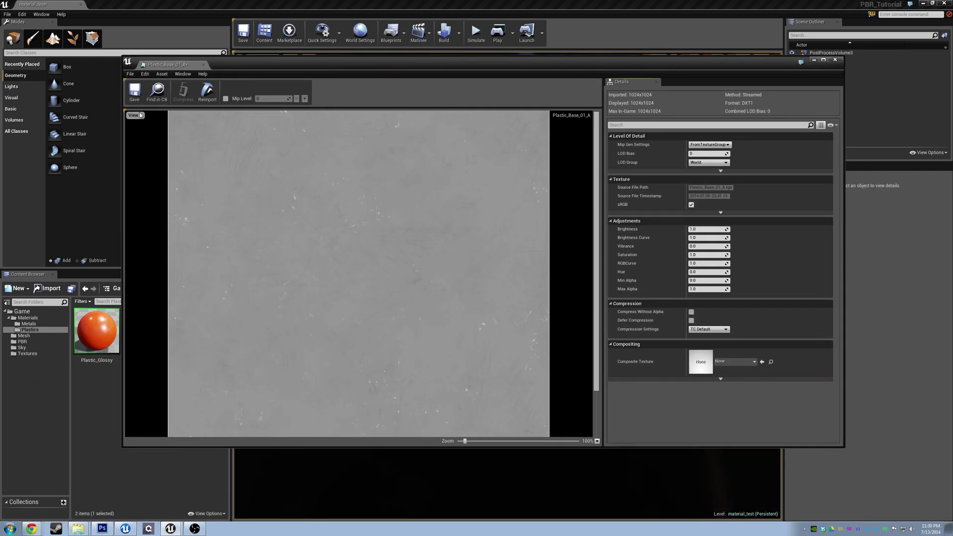
left_click(134, 91)
Open the Plastic_rough material for editing and reposition its window to show the whole node graph.
scroll(480, 215, "down", 10)
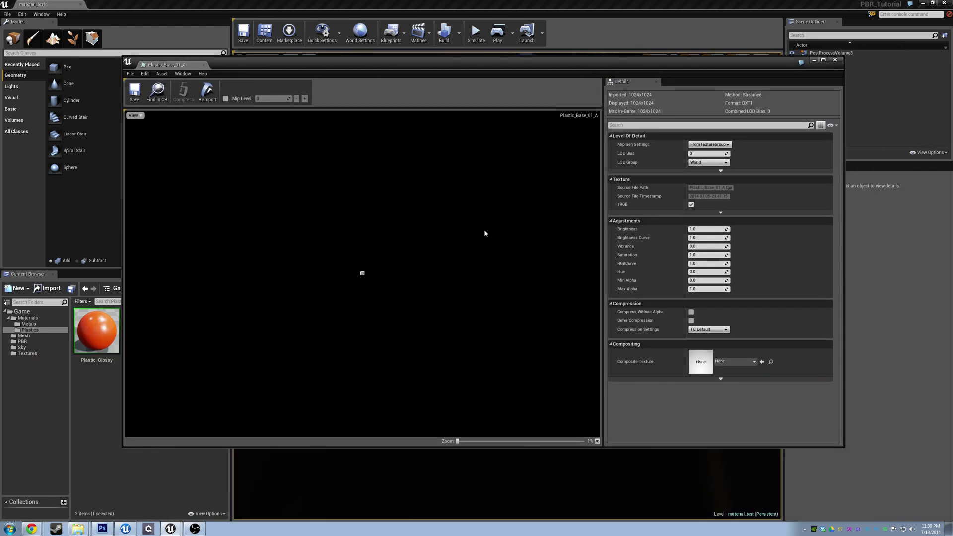
scroll(485, 233, "up", 8)
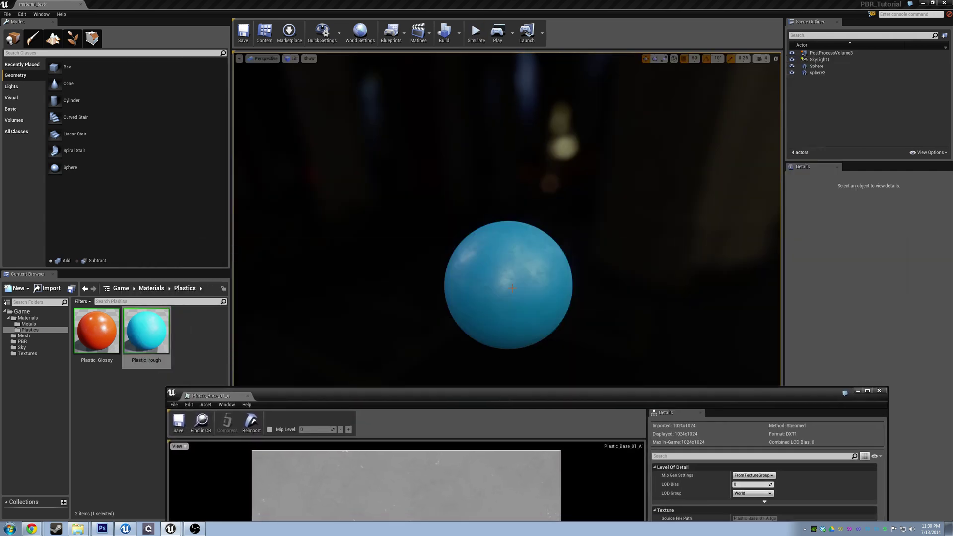
left_click(152, 331)
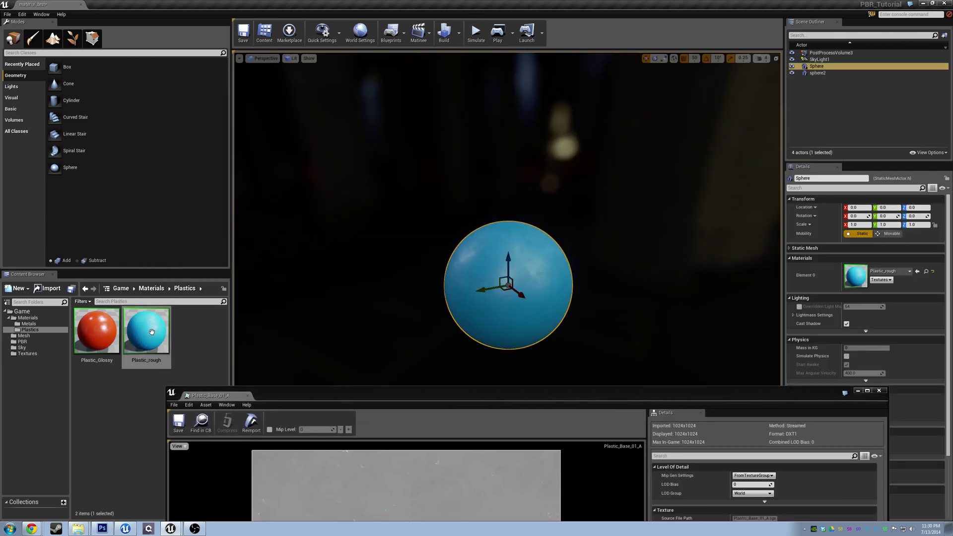
double_click(151, 332)
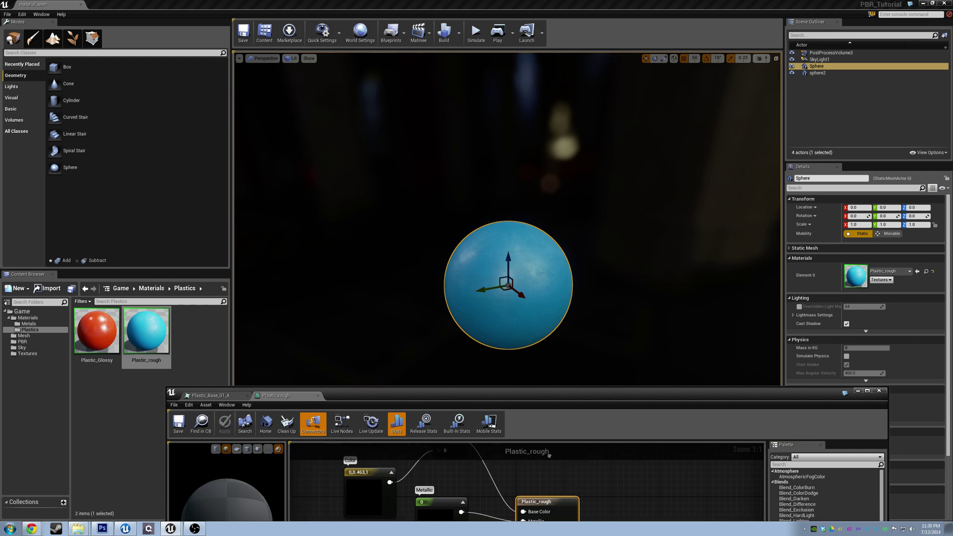
left_click_drag(827, 392, 745, 143)
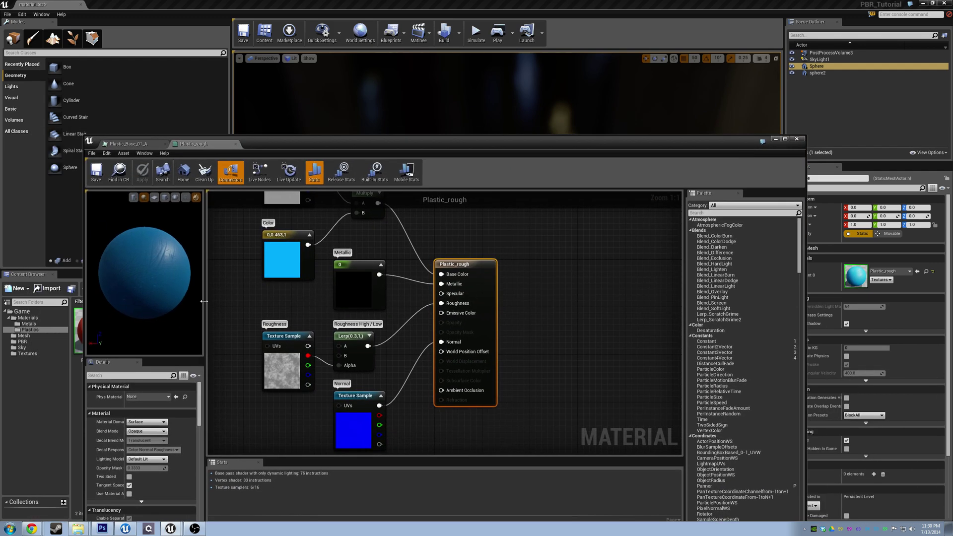
Review the sRGB setting of the Plastic_Base_01_A texture and close its editor window.
left_click(129, 144)
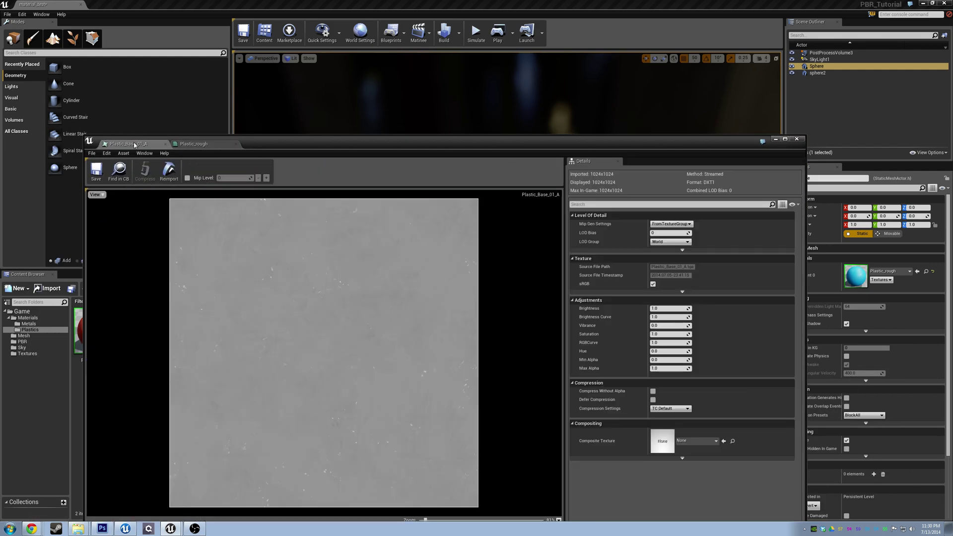
left_click_drag(407, 152, 458, 118)
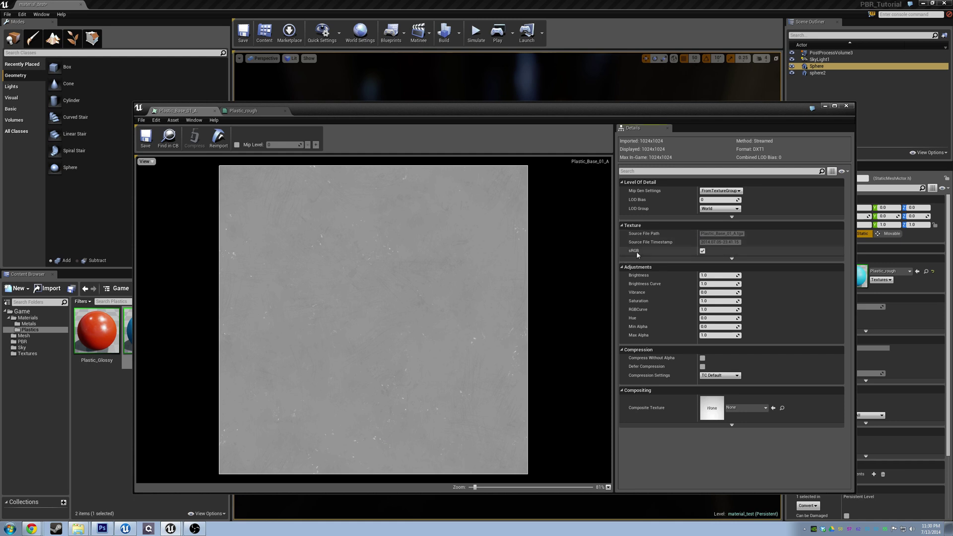
left_click(847, 106)
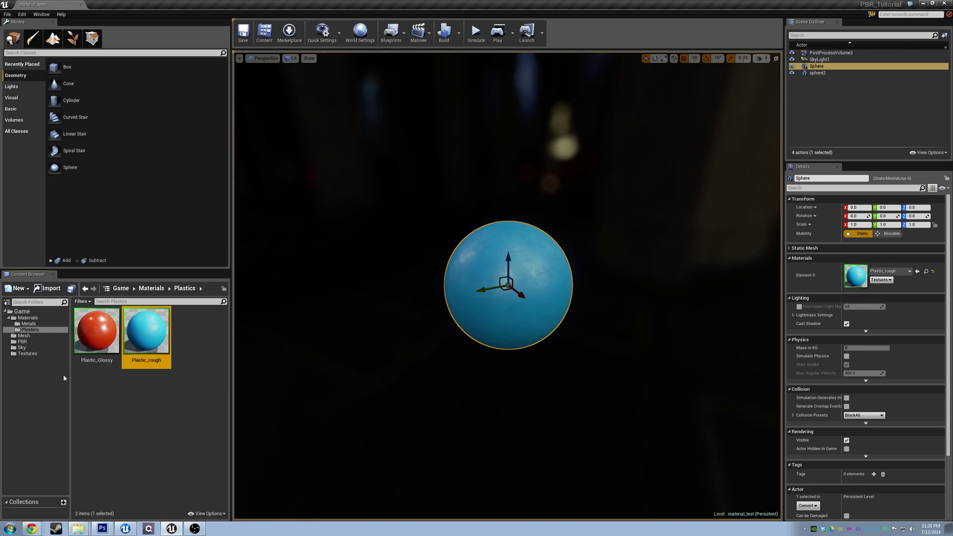
Open the Dirt_Base_01_R texture from the Textures folder, examine its sRGB and compression settings, and minimize its window.
left_click(27, 354)
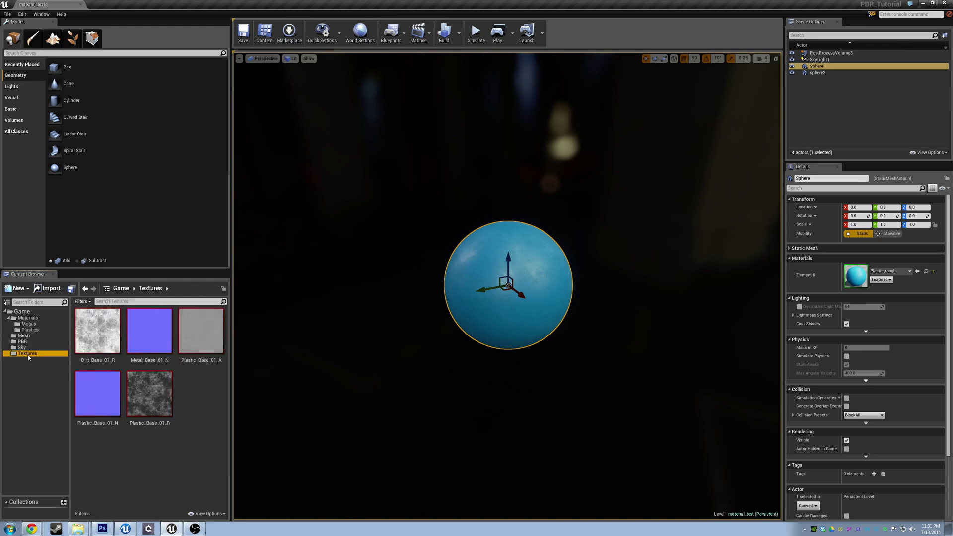
double_click(98, 331)
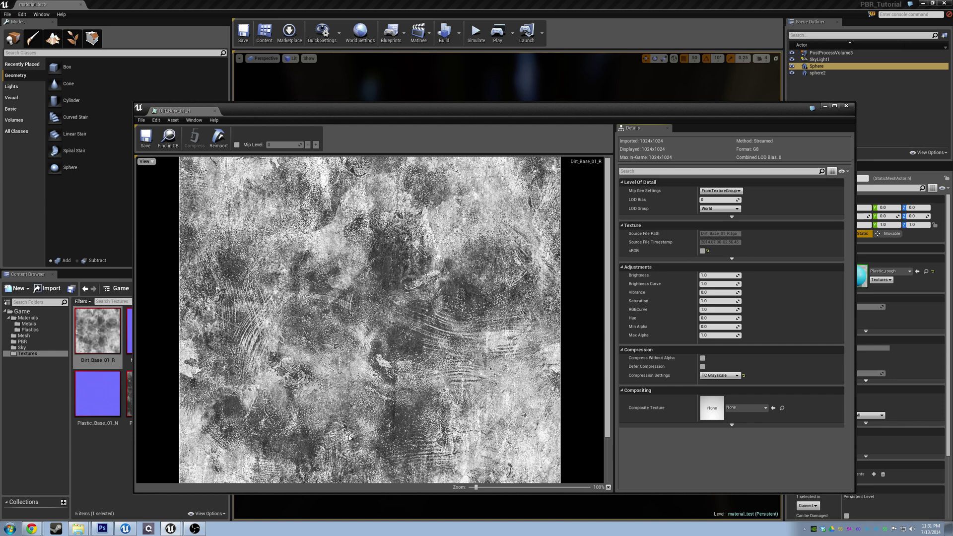
left_click(825, 107)
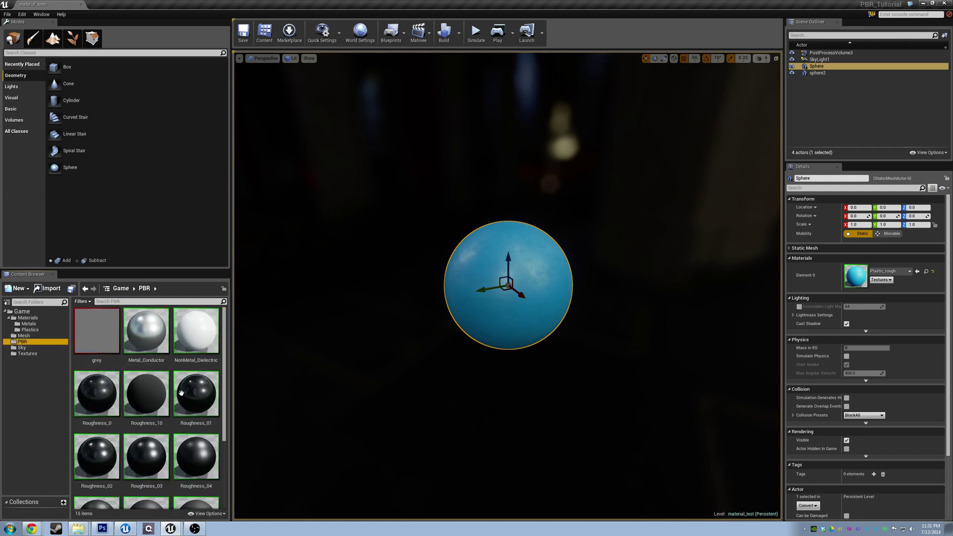
Apply the sRGB_Test material from the PBR folder to the sphere and inspect it up close.
scroll(202, 466, "down", 3)
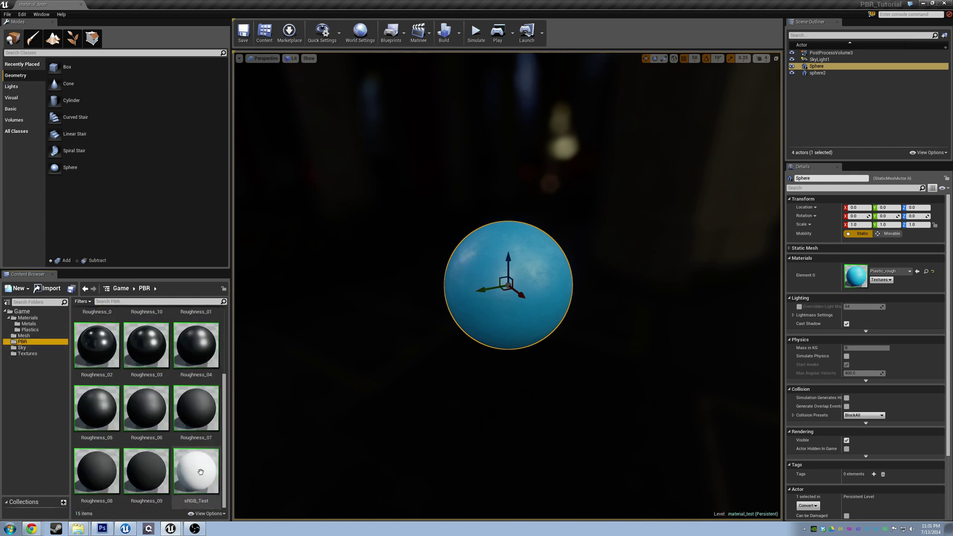
left_click_drag(203, 465, 450, 294)
left_click(674, 264)
scroll(673, 264, "up", 3)
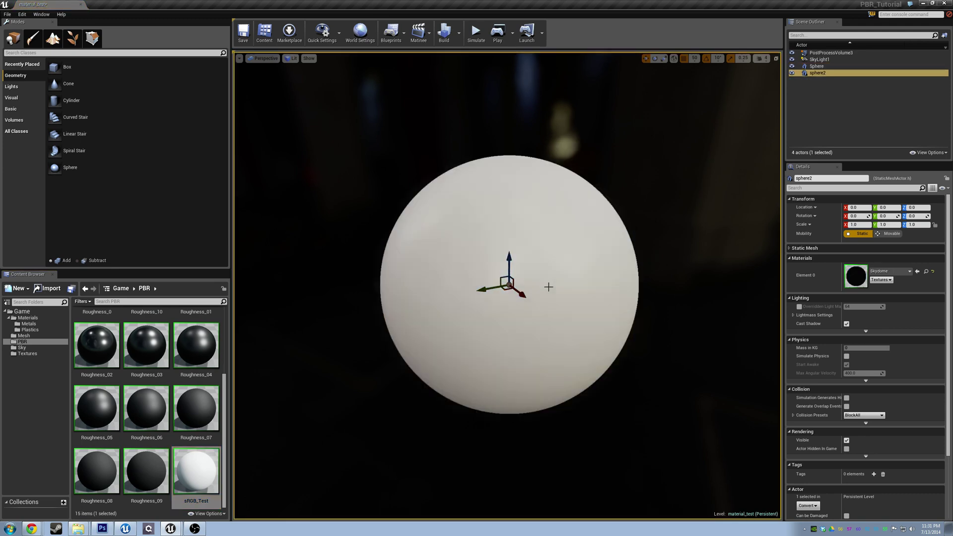
mouse_move(641, 269)
left_mouse_down("alt")
mouse_move(651, 269)
mouse_move(640, 268)
left_mouse_up("alt")
Open the grey texture from the PBR folder and close the Dirt_Base_01_R texture.
scroll(161, 347, "up", 1)
scroll(149, 350, "up", 2)
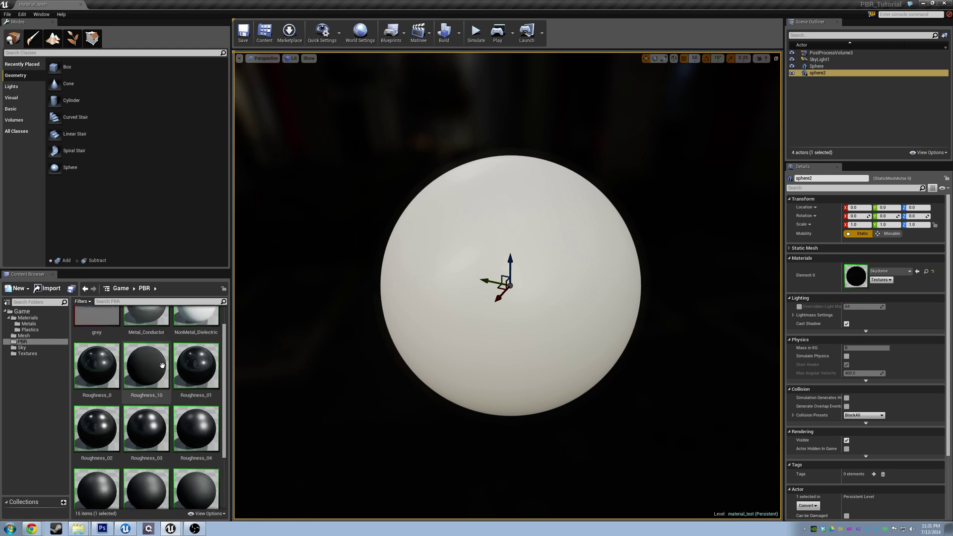
double_click(109, 344)
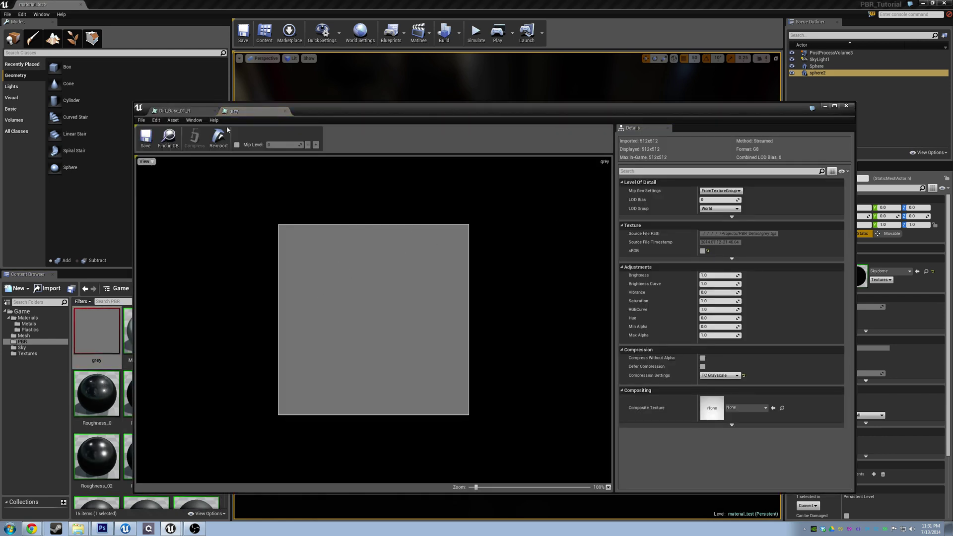
left_click(216, 111)
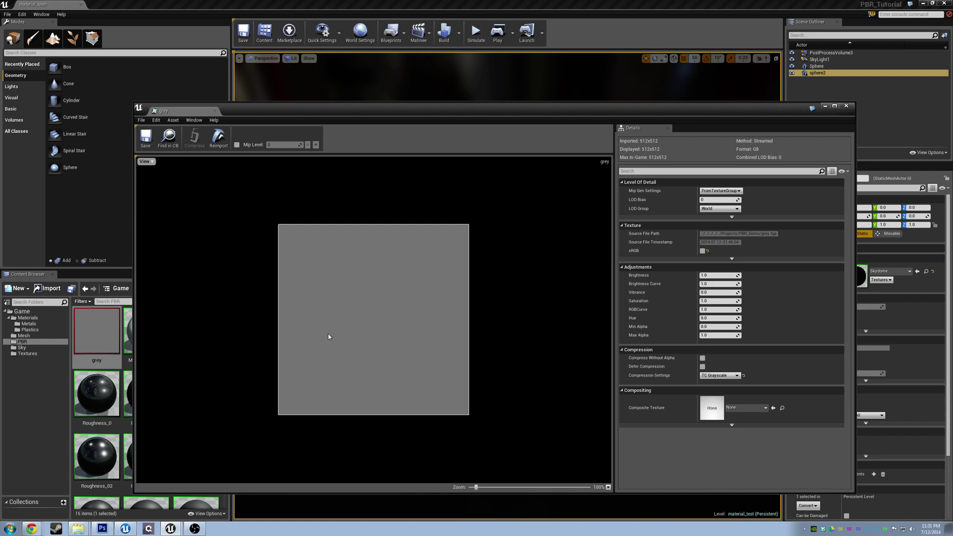
Switch to Photoshop, preview white and the 128 mid grey in the foreground color picker, and cancel it.
left_click(30, 530)
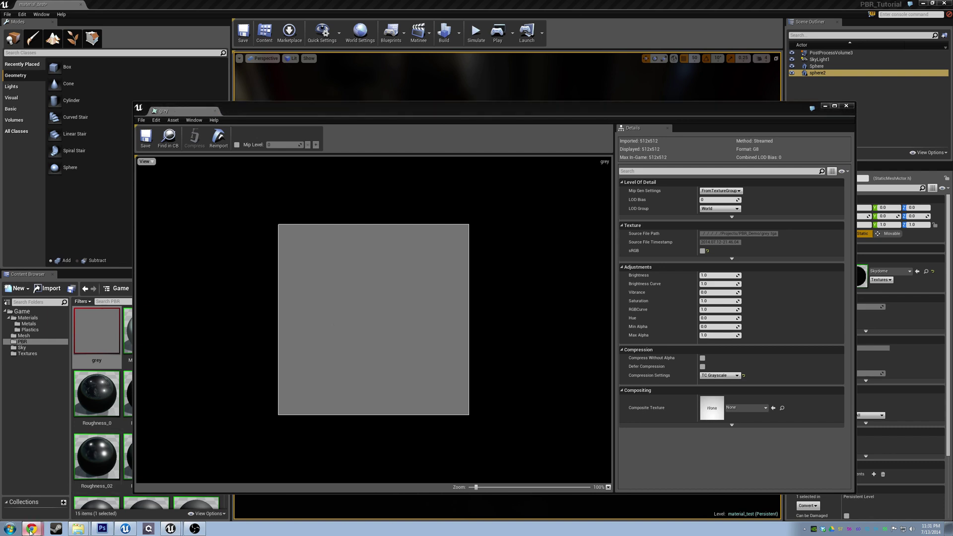
left_click(102, 528)
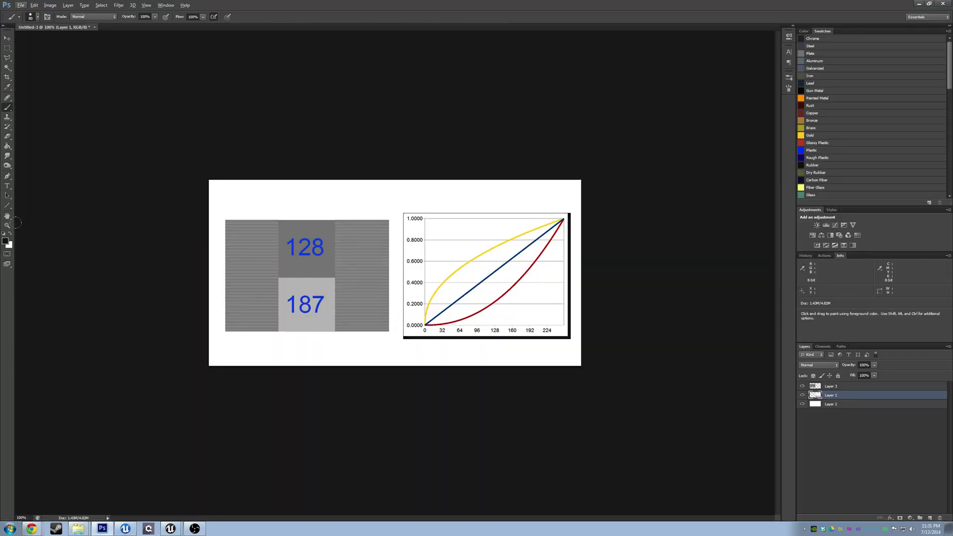
left_click(5, 240)
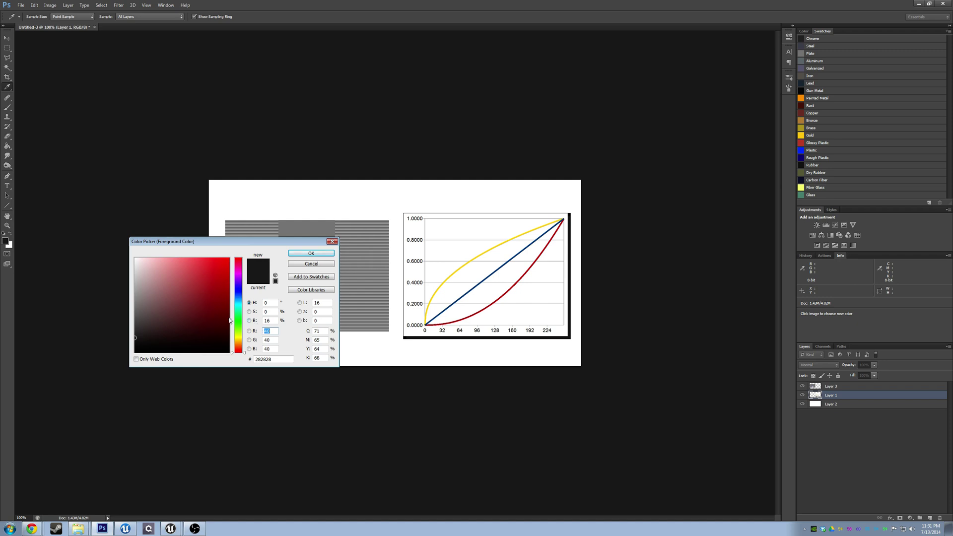
mouse_move(135, 304)
left_mouse_down()
mouse_move(158, 316)
mouse_move(115, 300)
mouse_move(100, 320)
mouse_move(99, 304)
mouse_move(71, 379)
mouse_move(92, 198)
left_mouse_up()
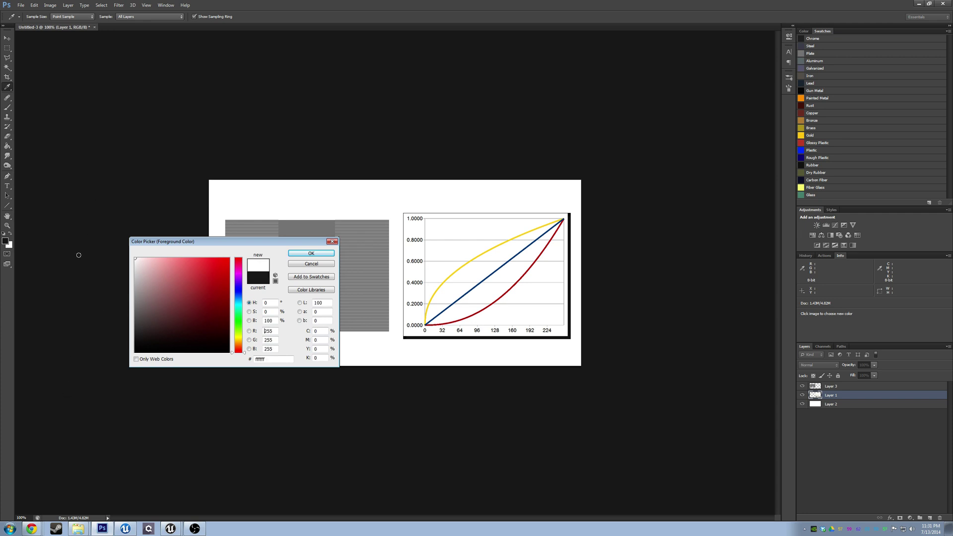
mouse_move(79, 256)
left_mouse_down()
mouse_move(64, 314)
mouse_move(63, 302)
left_mouse_up()
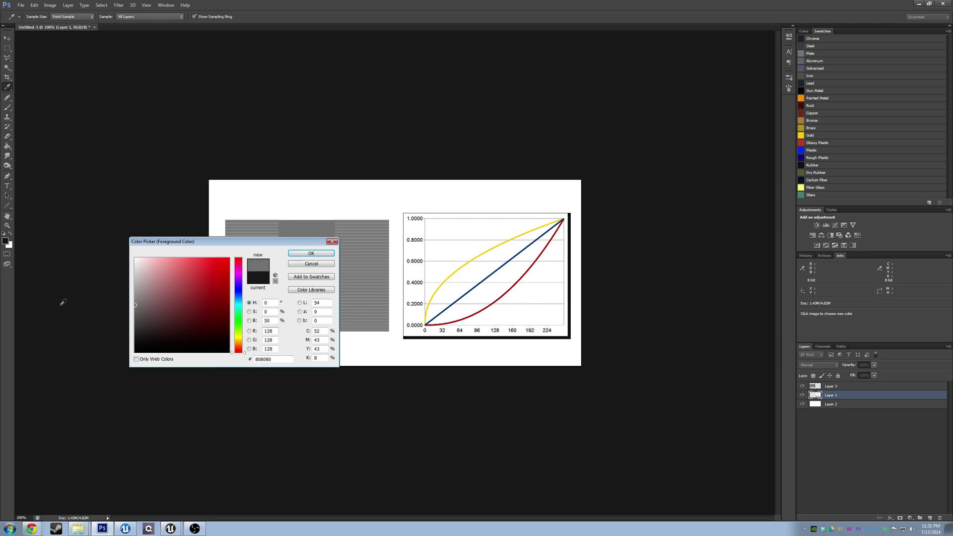
left_click(296, 264)
key("b")
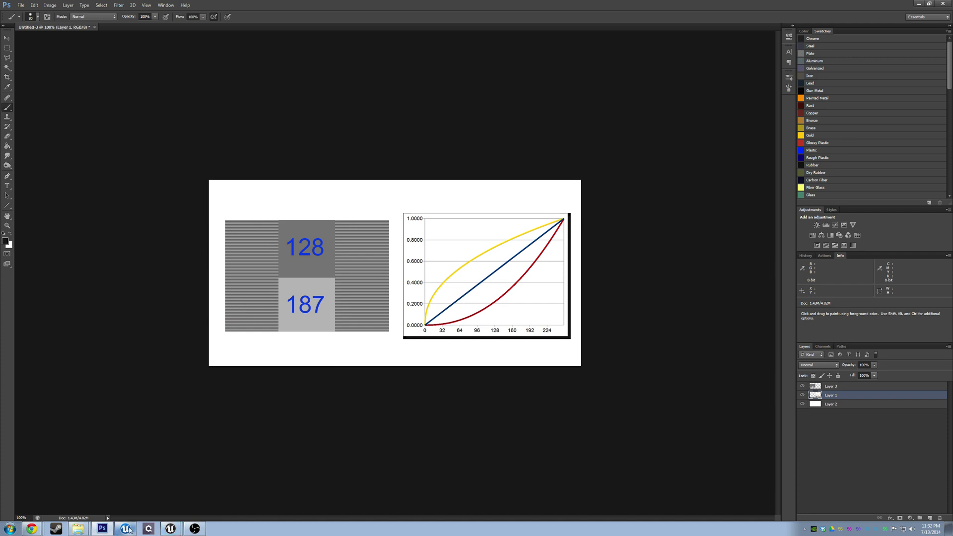
Return to Unreal Editor, move the texture window aside and open the sRGB_Test material with its node graph in view.
left_click(178, 529)
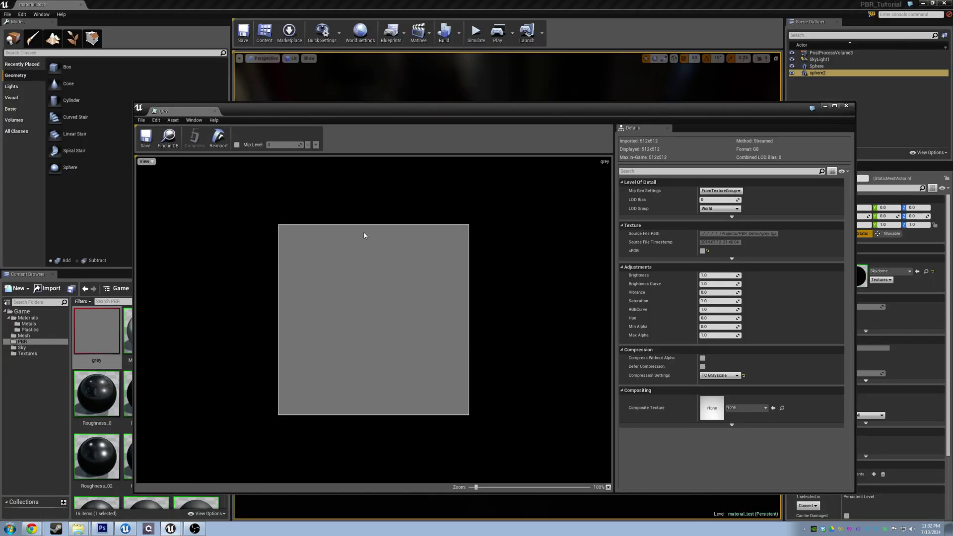
left_click_drag(507, 106, 700, 46)
scroll(197, 336, "down", 5)
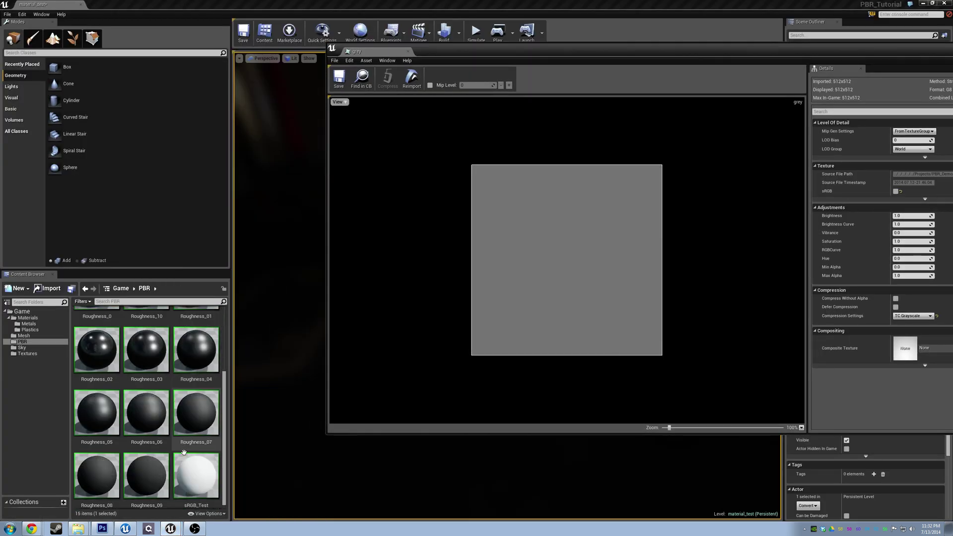
double_click(196, 472)
right_click_drag(545, 138, 569, 189)
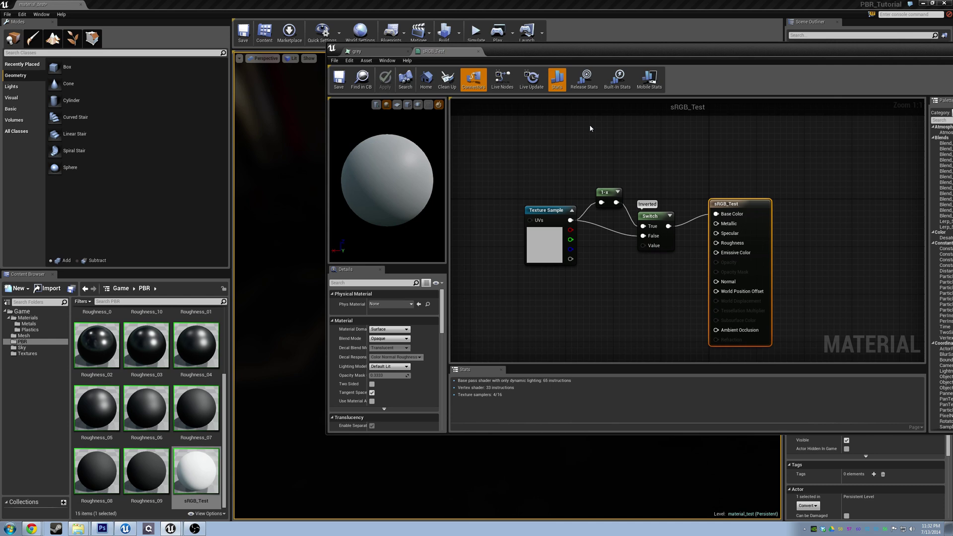
right_click_drag(555, 199, 546, 209)
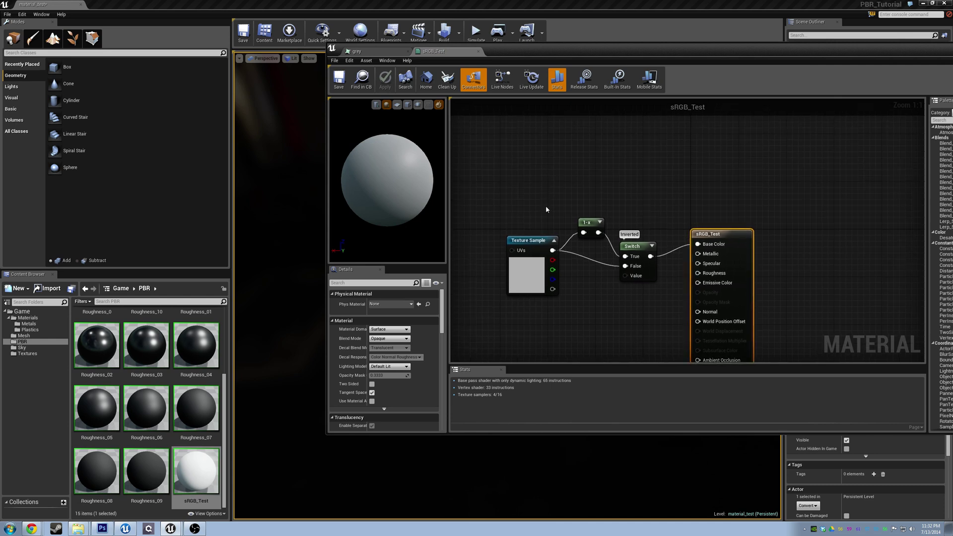
Examine the Texture Sample node in sRGB_Test and the settings of the grey texture it uses.
left_click(530, 256)
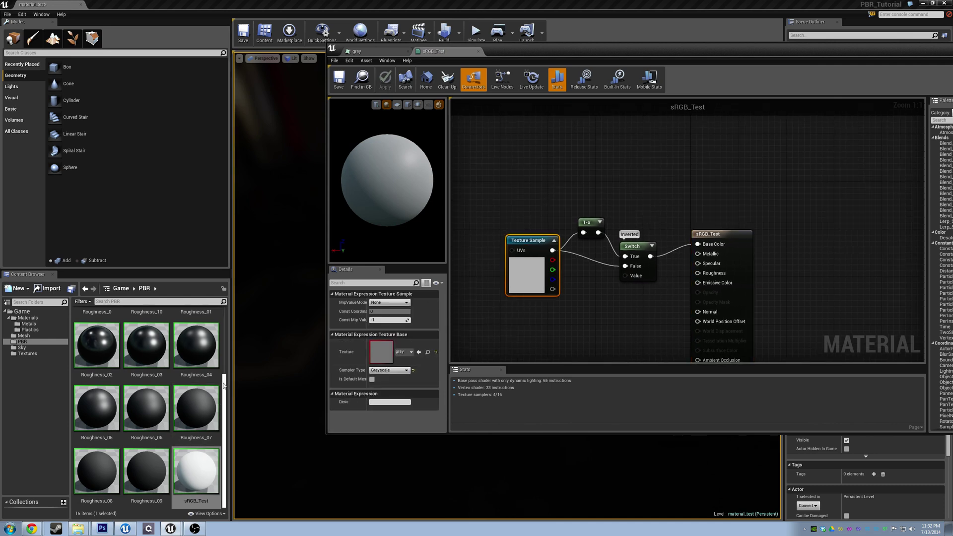
left_click_drag(224, 386, 240, 307)
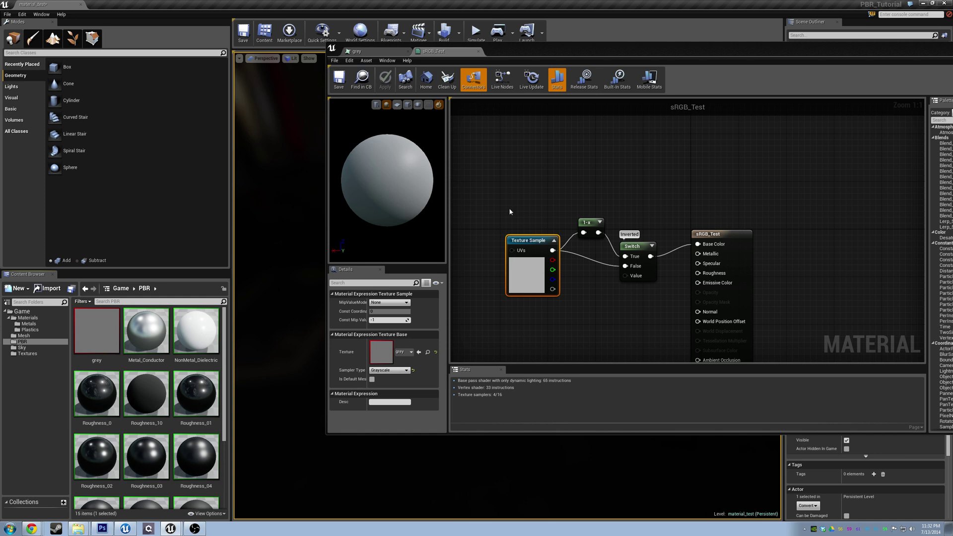
right_click_drag(534, 230, 514, 216)
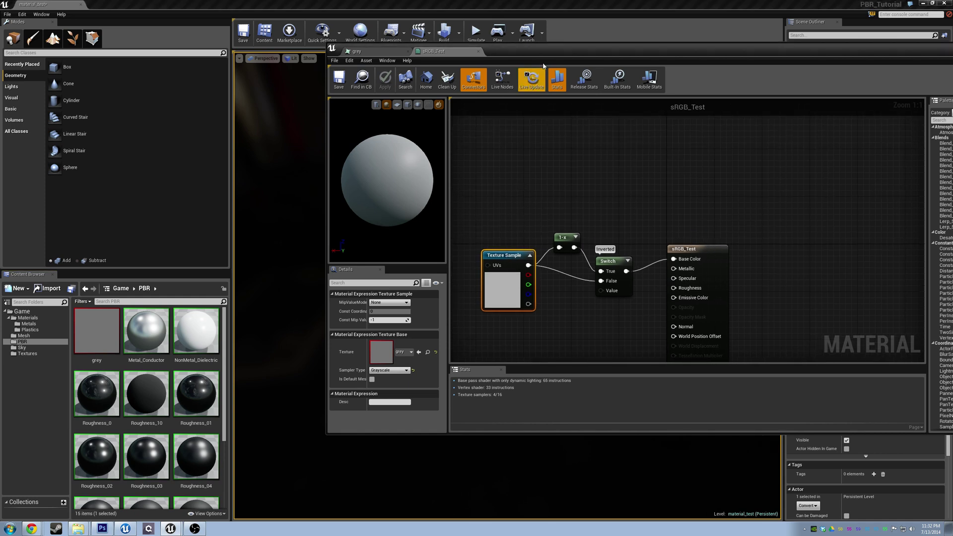
left_click_drag(387, 61, 318, 122)
left_click(289, 112)
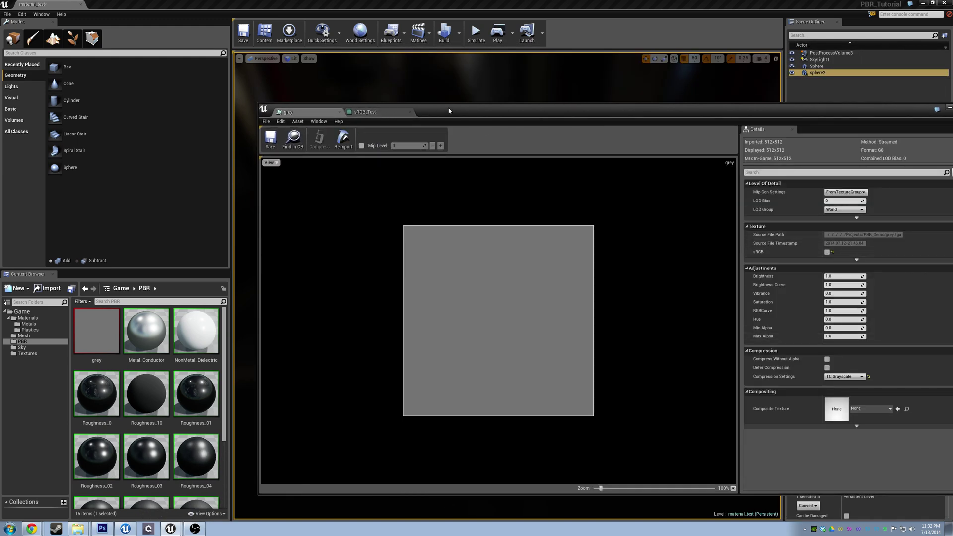
Bring back the sRGB_Test material, maximize its editor window and enlarge the preview area.
mouse_move(385, 118)
left_mouse_down()
mouse_move(726, 123)
mouse_move(385, 113)
left_mouse_up()
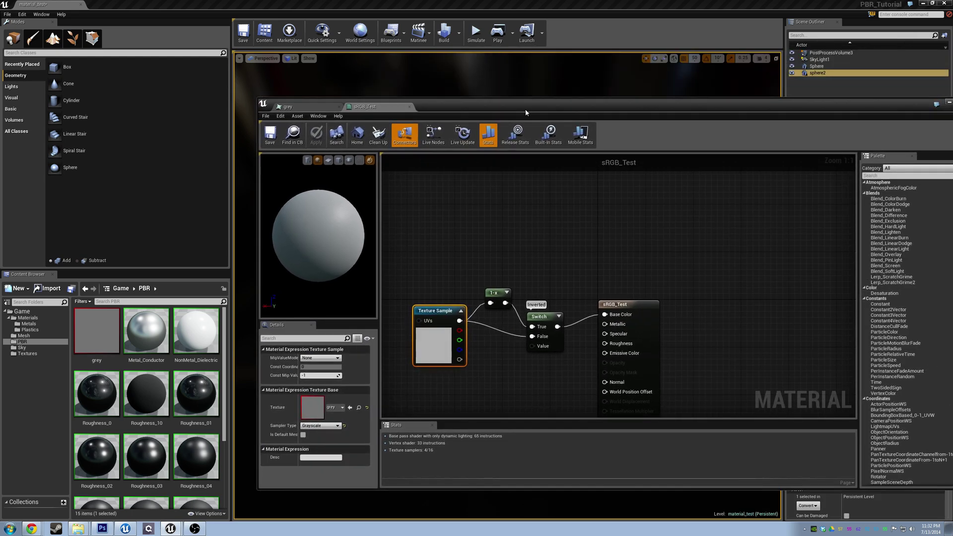
left_click_drag(558, 128, 448, 119)
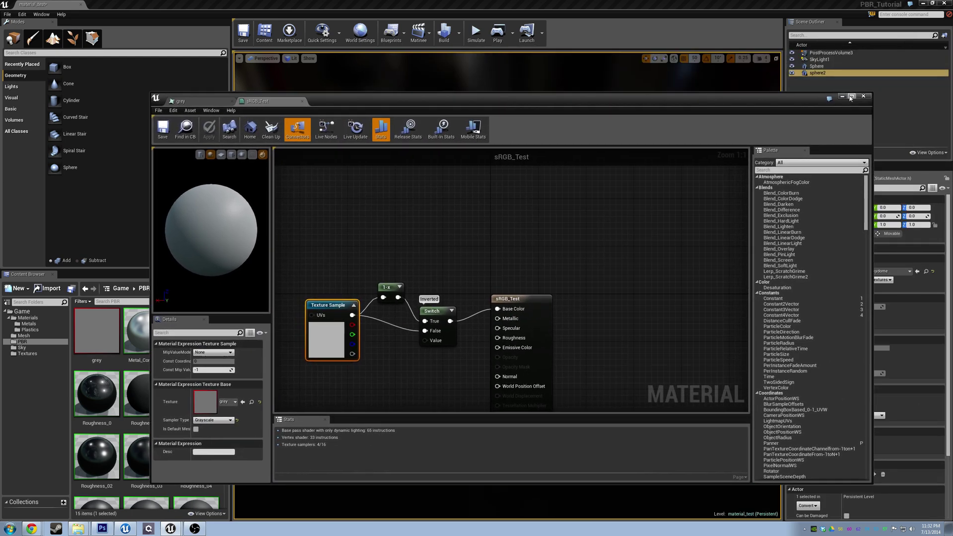
left_click(852, 96)
left_click_drag(163, 184, 325, 243)
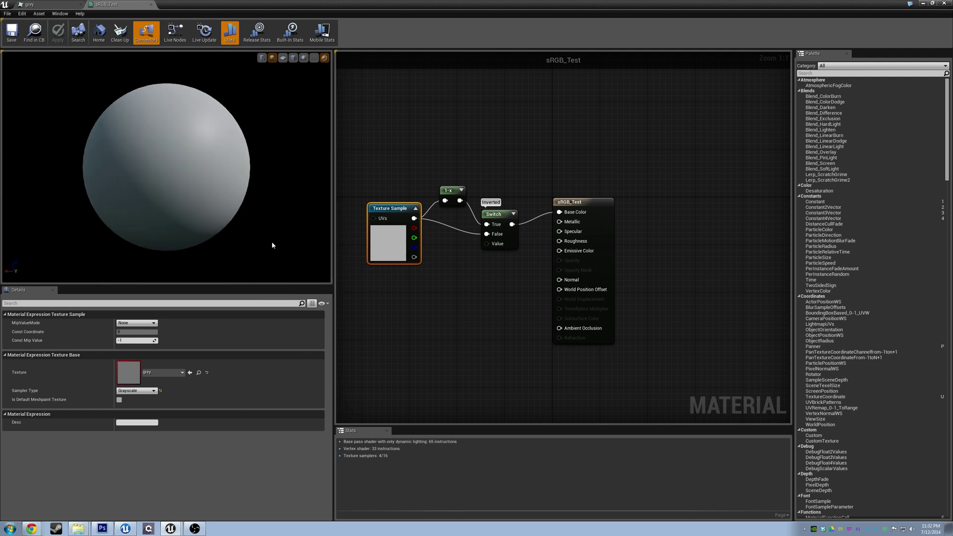
Toggle the Inverted switch's default value repeatedly to compare the preview sphere with and without inversion, leaving it enabled.
left_click(443, 192)
left_click(489, 228)
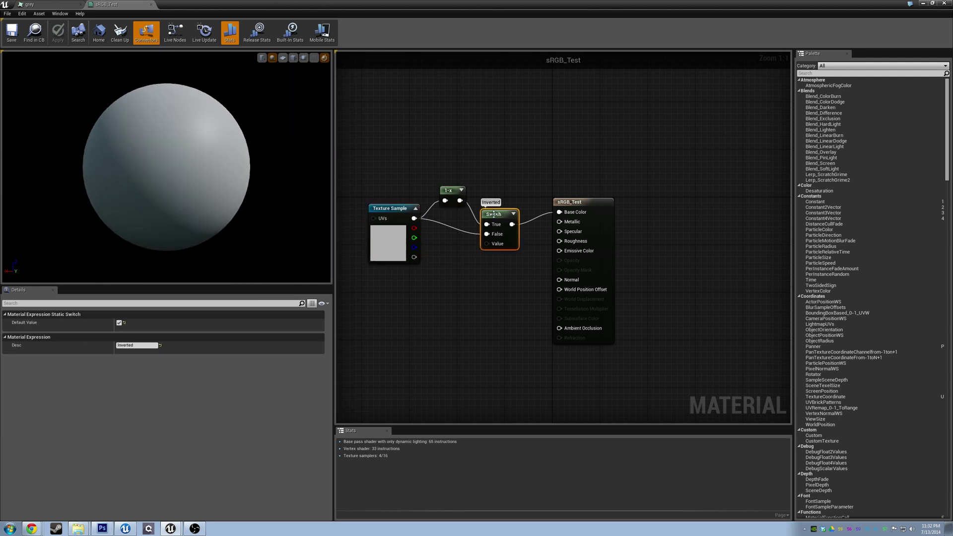
left_click(119, 323)
left_click(119, 324)
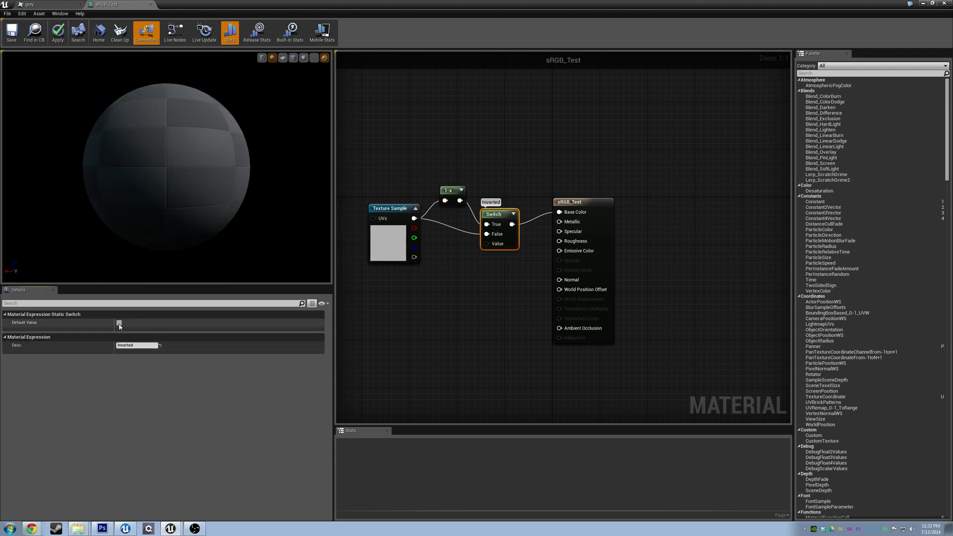
left_click(119, 323)
left_click(120, 324)
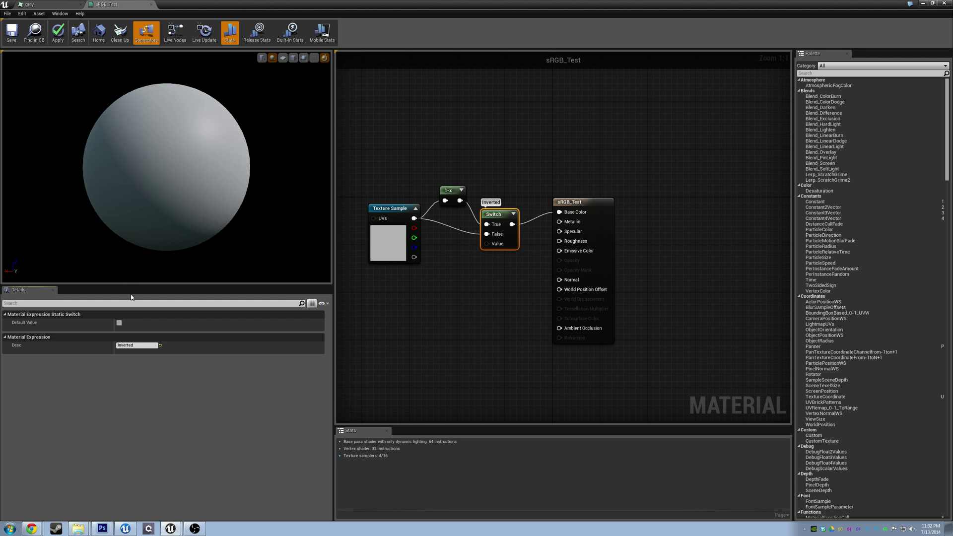
left_click(119, 323)
left_click(119, 323)
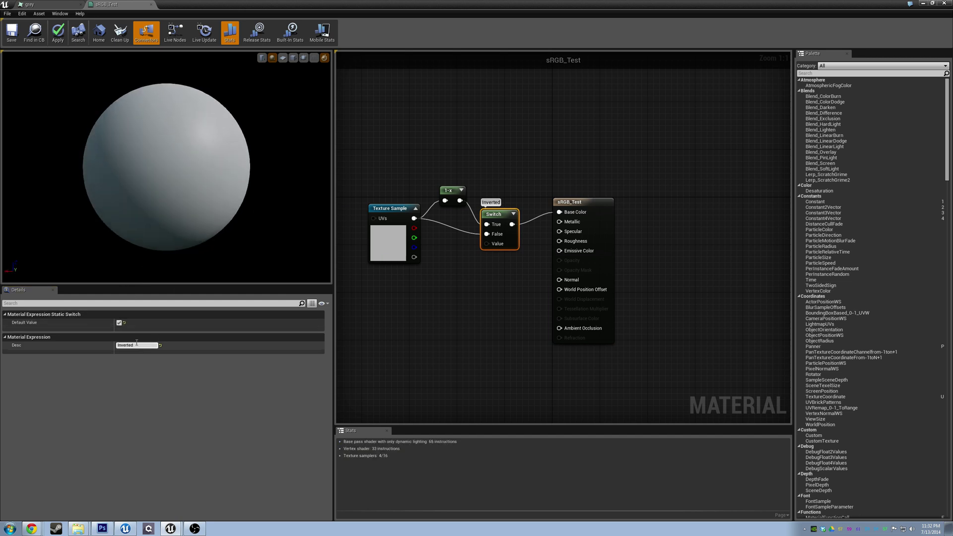
left_click(119, 323)
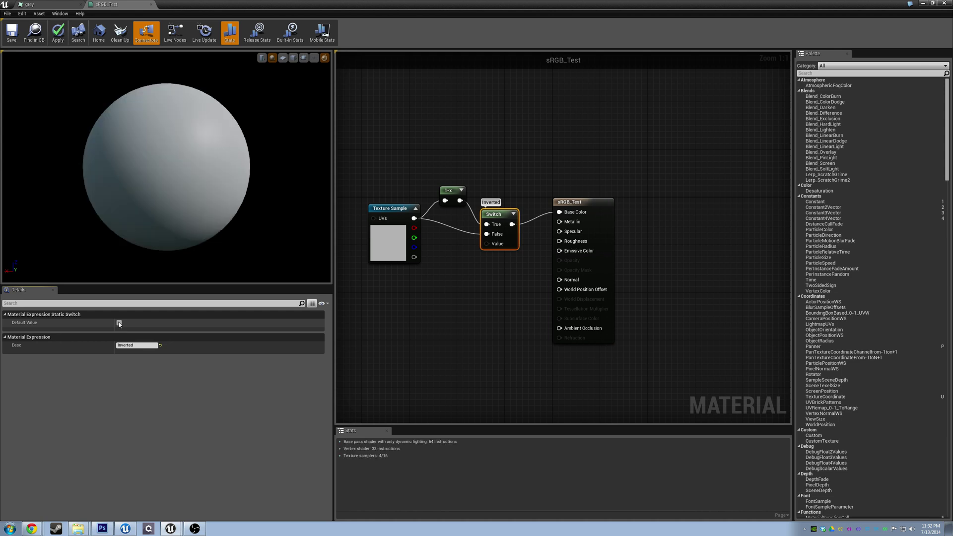
left_click(120, 323)
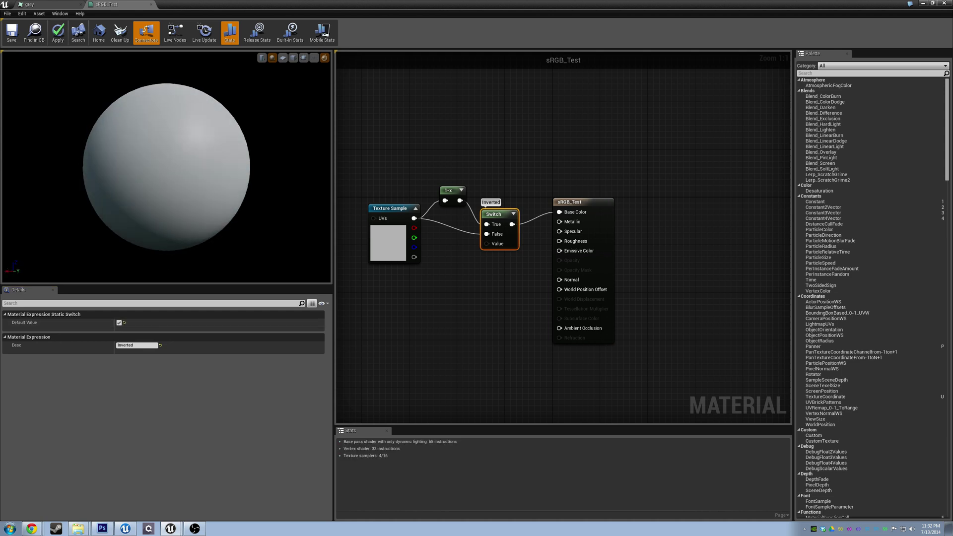
mouse_move(279, 202)
left_mouse_down()
mouse_move(259, 202)
mouse_move(288, 198)
left_mouse_up()
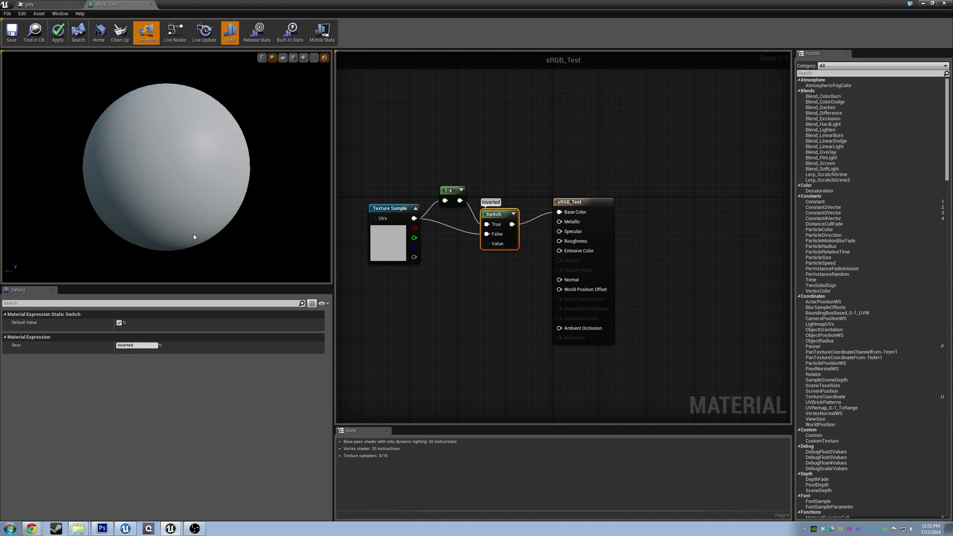
Switch inversion off and back on for the non-sRGB grey texture, examining the preview sphere from several angles.
left_click(119, 323)
left_click(119, 324)
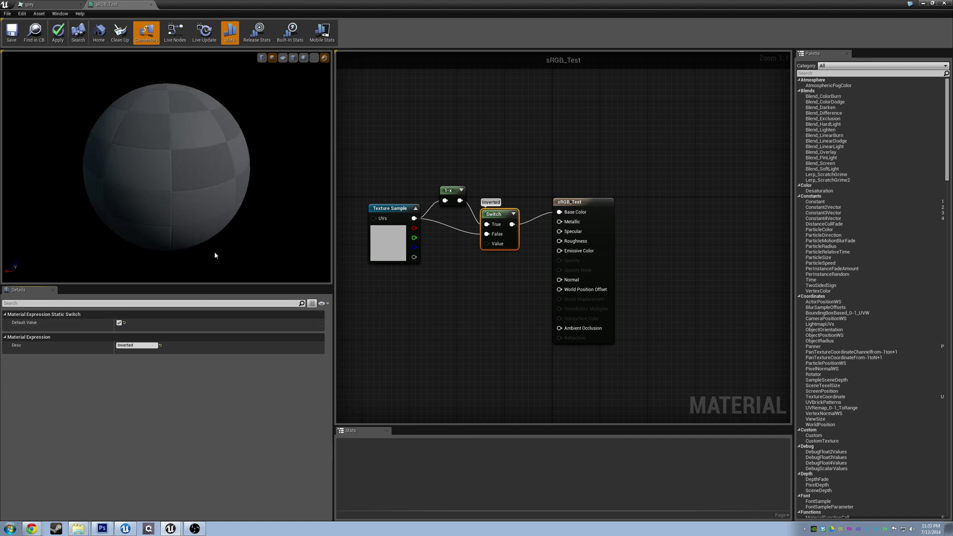
left_click_drag(166, 168, 193, 164)
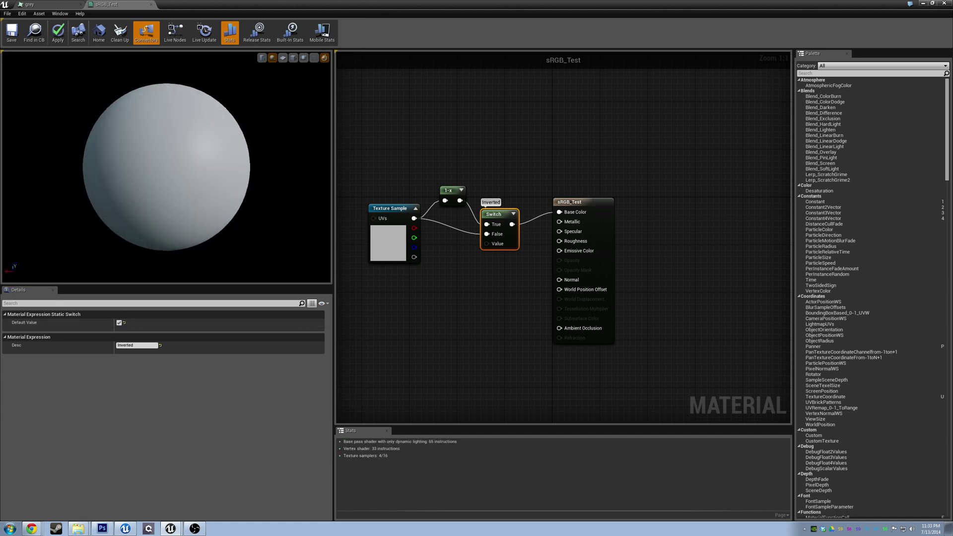
left_click_drag(255, 209, 253, 204)
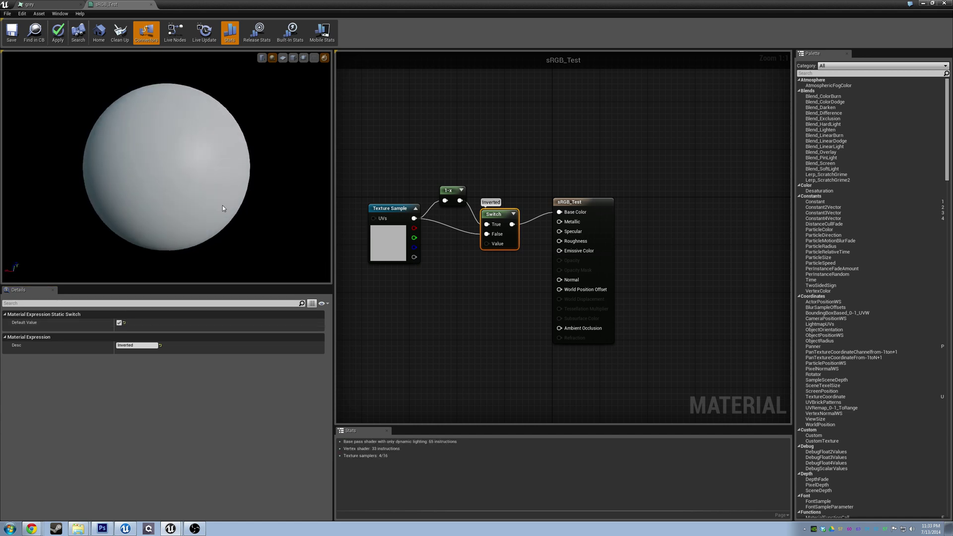
Detach the grey texture into its own window, enable its sRGB setting and put the window away.
left_click(31, 4)
left_click_drag(31, 4, 404, 77)
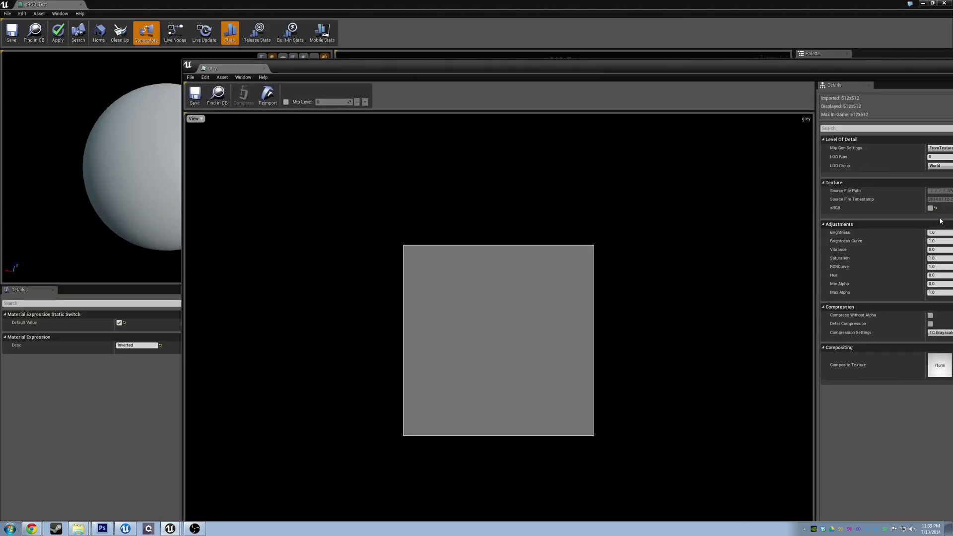
left_click(930, 208)
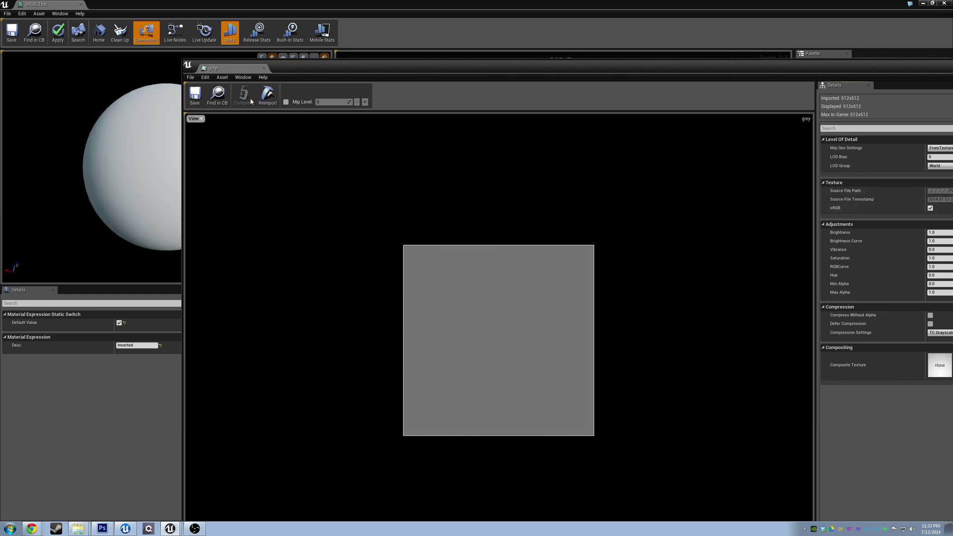
left_click_drag(614, 64, 400, 51)
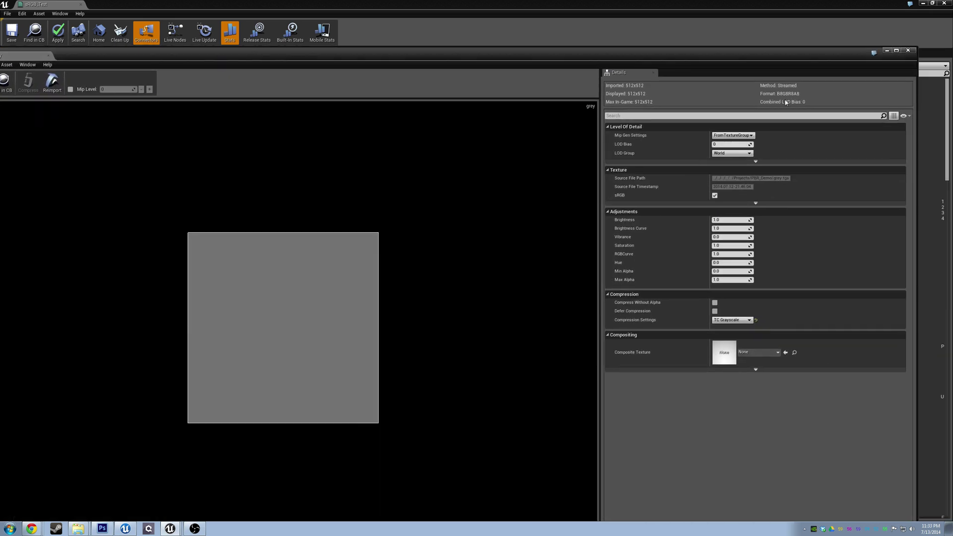
right_click(907, 52)
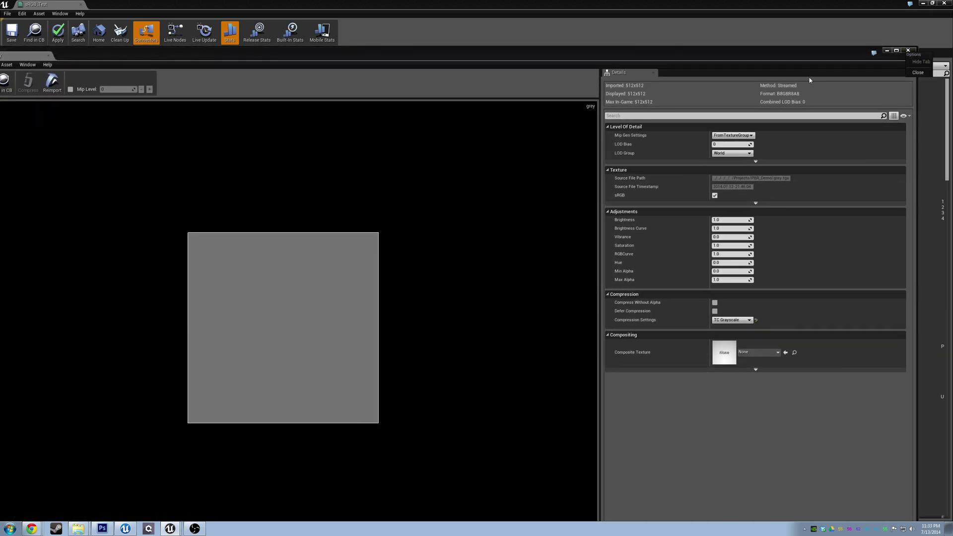
left_click(897, 50)
left_click(945, 4)
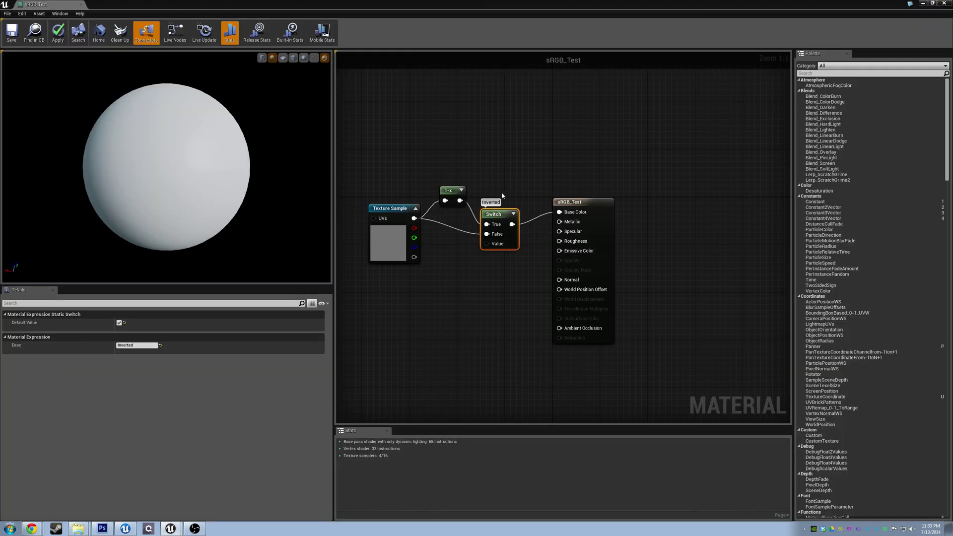
Compare the sRGB-enabled grey on the preview sphere with the Inverted switch on and off, leaving it off.
mouse_move(216, 182)
left_mouse_down()
mouse_move(217, 192)
mouse_move(250, 200)
left_mouse_up()
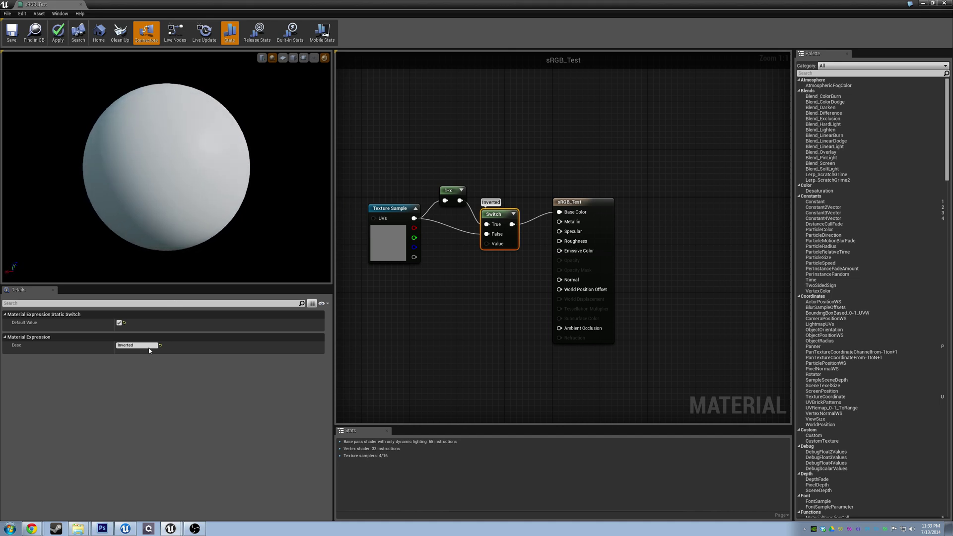
left_click(119, 323)
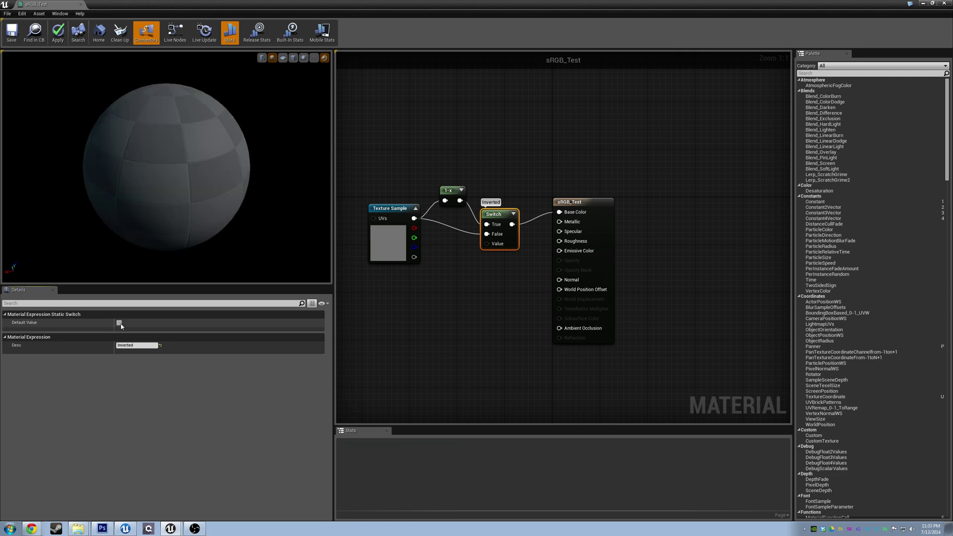
mouse_move(181, 249)
left_mouse_down()
mouse_move(217, 242)
mouse_move(206, 226)
mouse_move(205, 255)
mouse_move(248, 258)
left_mouse_up()
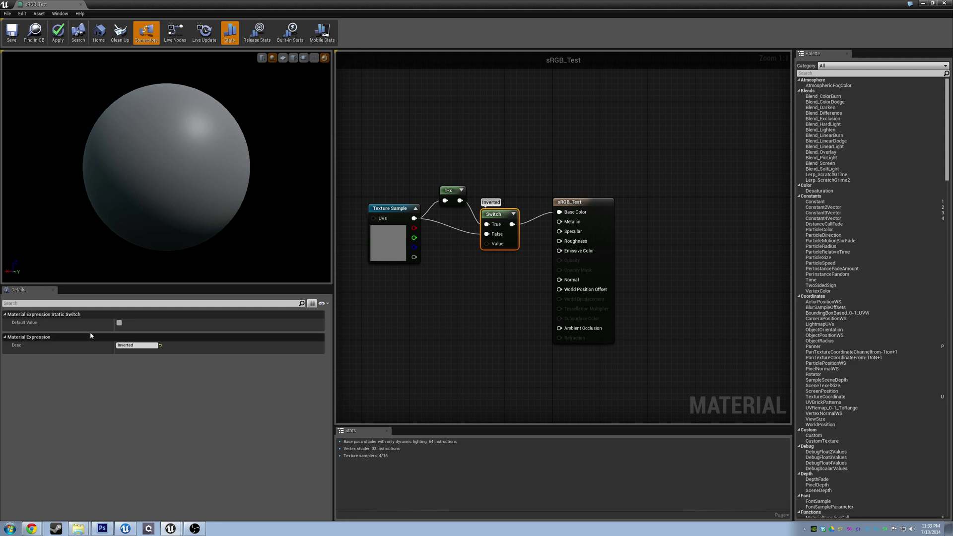
left_click(119, 324)
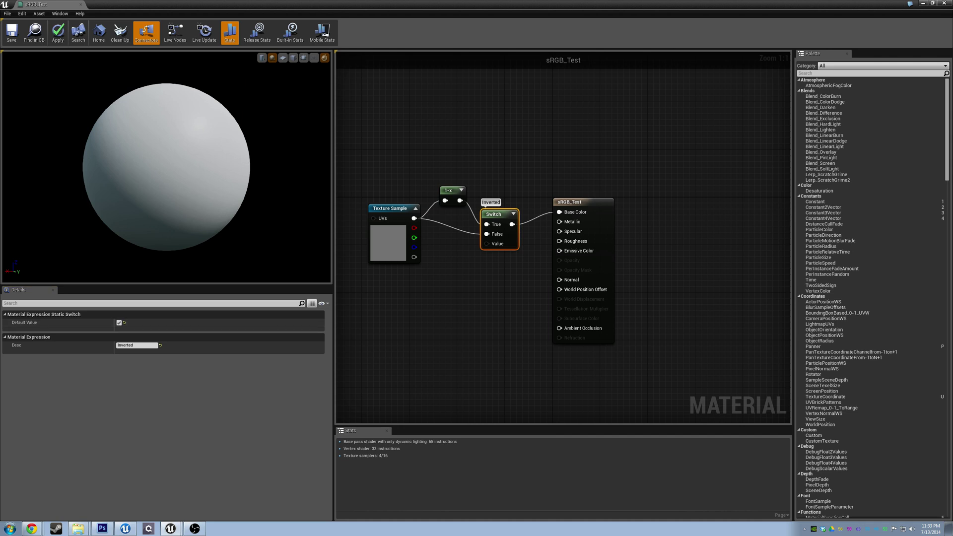
left_click(119, 322)
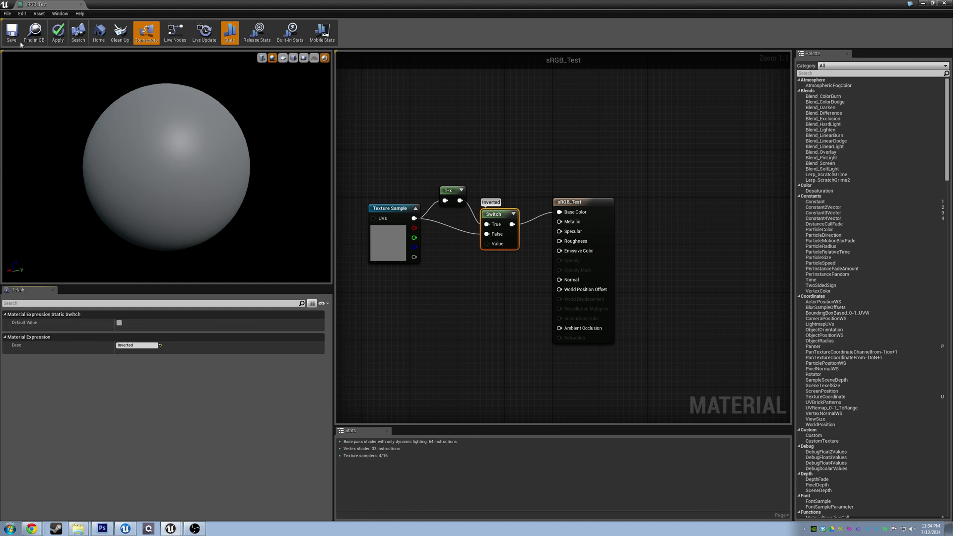
mouse_move(515, 153)
right_mouse_down()
mouse_move(531, 139)
mouse_move(523, 155)
right_mouse_up()
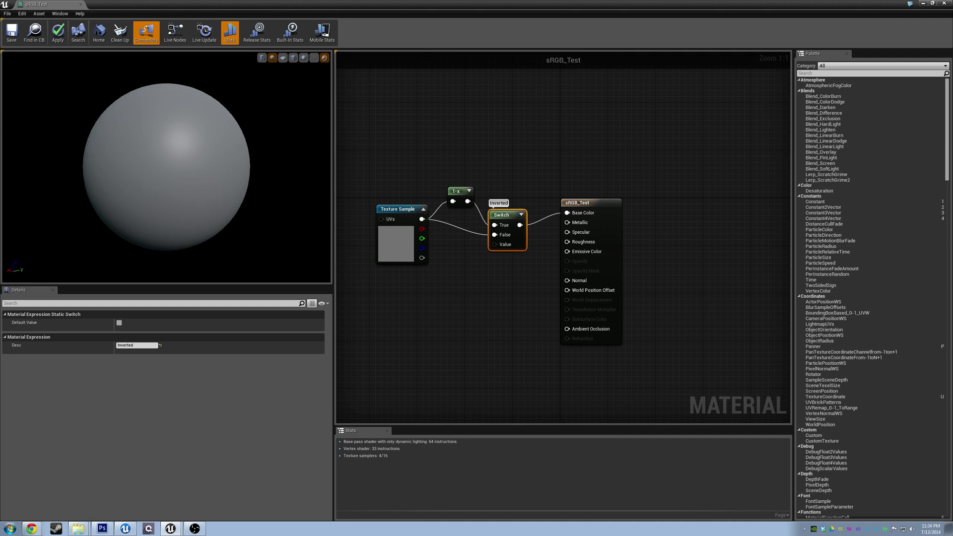
left_click_drag(254, 202, 254, 202)
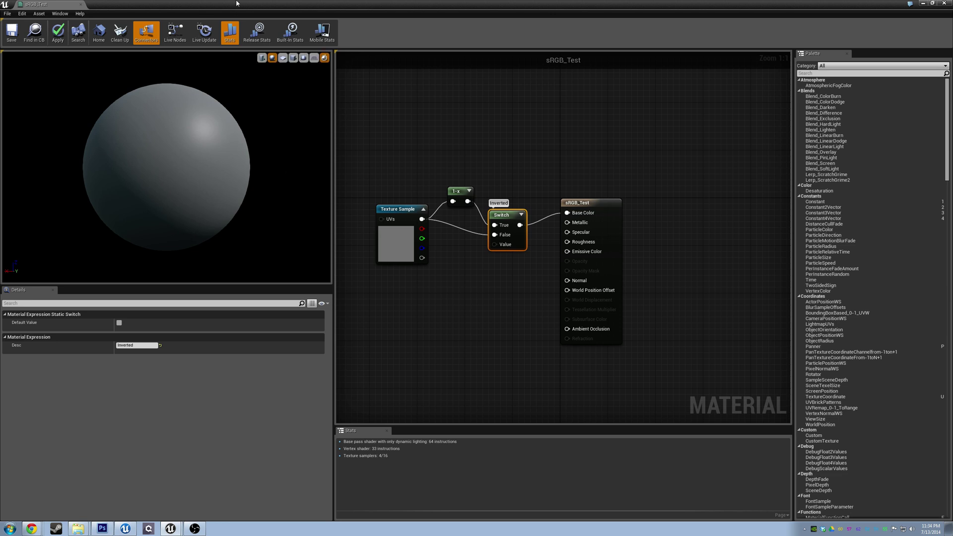
Restore the sRGB_Test editor to a smaller window and close the material without applying its changes.
left_click_drag(317, 5, 341, 58)
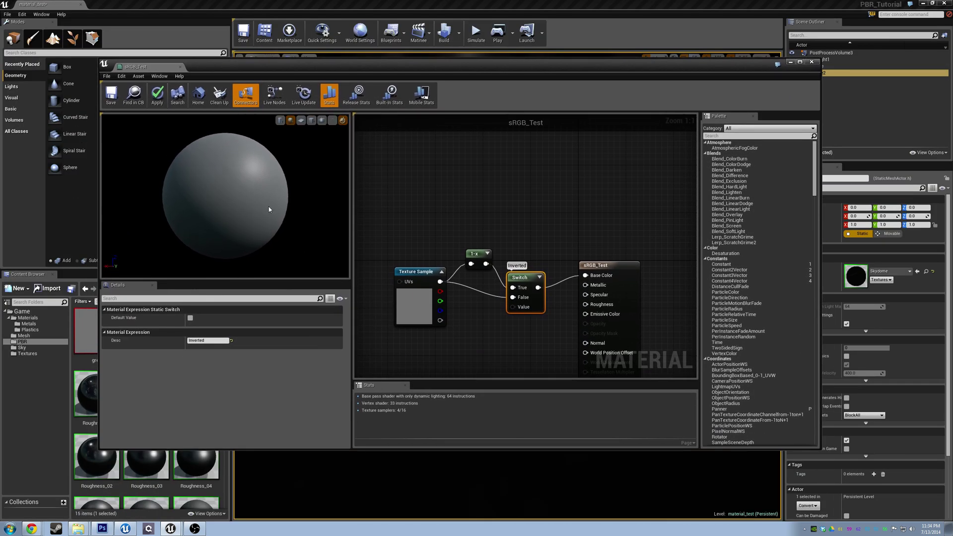
right_click_drag(270, 206, 288, 207)
left_click_drag(288, 207, 276, 207)
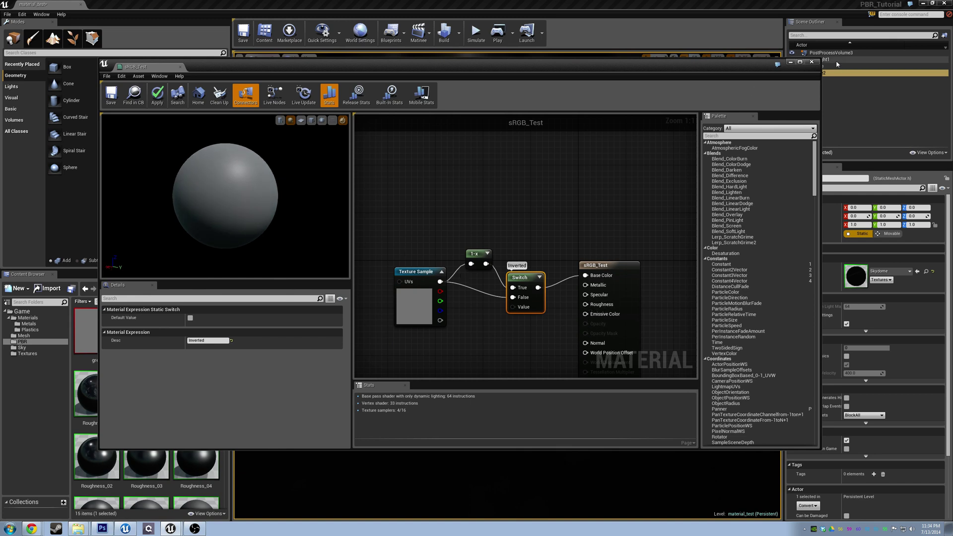
left_click(811, 63)
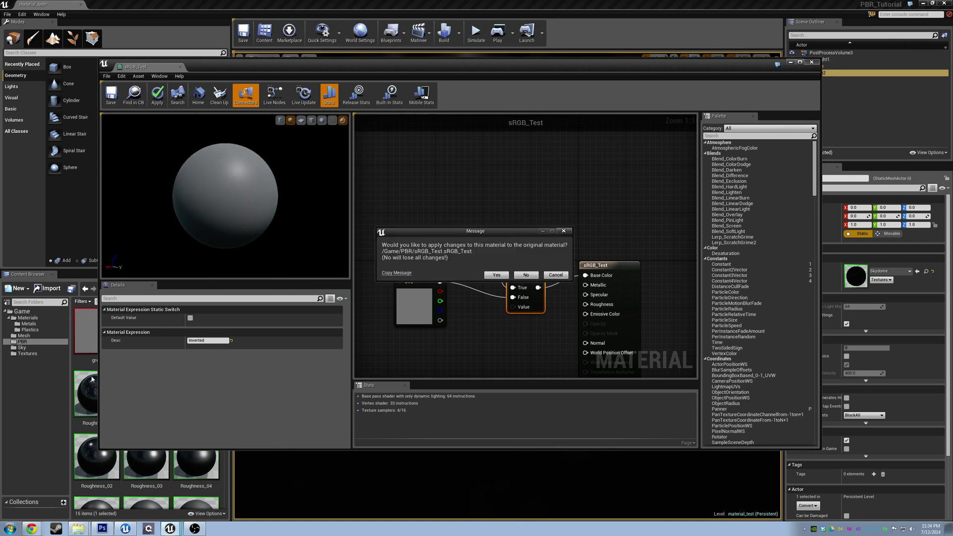
left_click(525, 275)
Open Dirt_Base_01_R from the Textures folder, check its sRGB setting and close it.
scroll(149, 397, "down", 3)
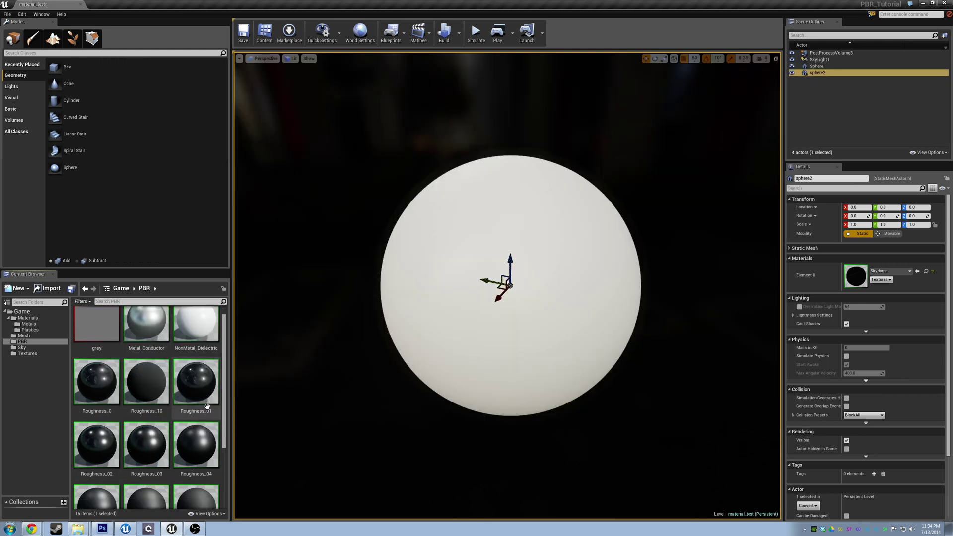
left_click(27, 353)
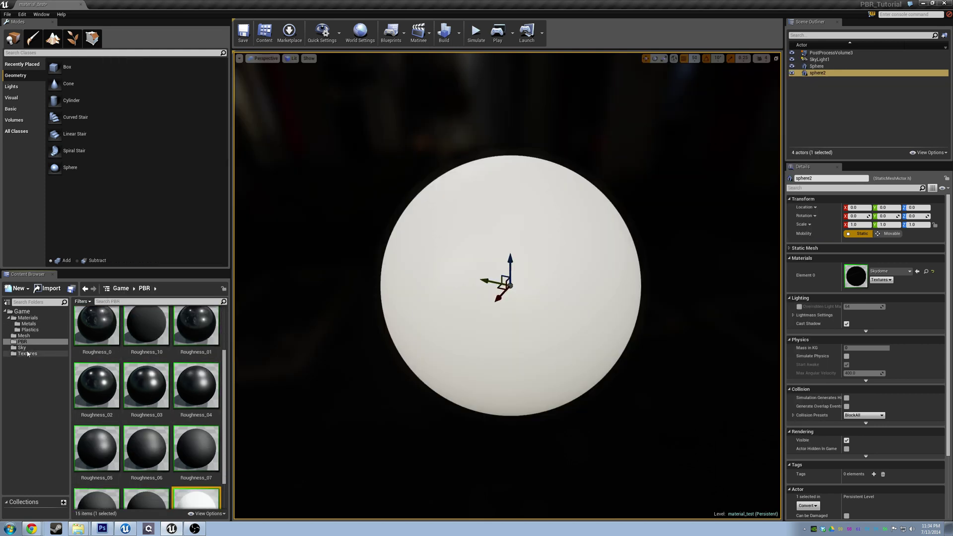
double_click(98, 331)
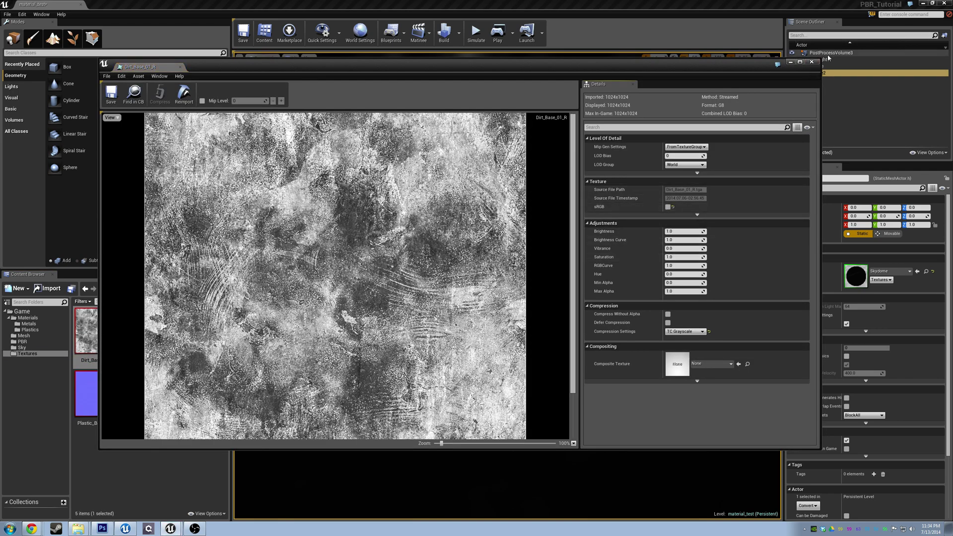
left_click(810, 62)
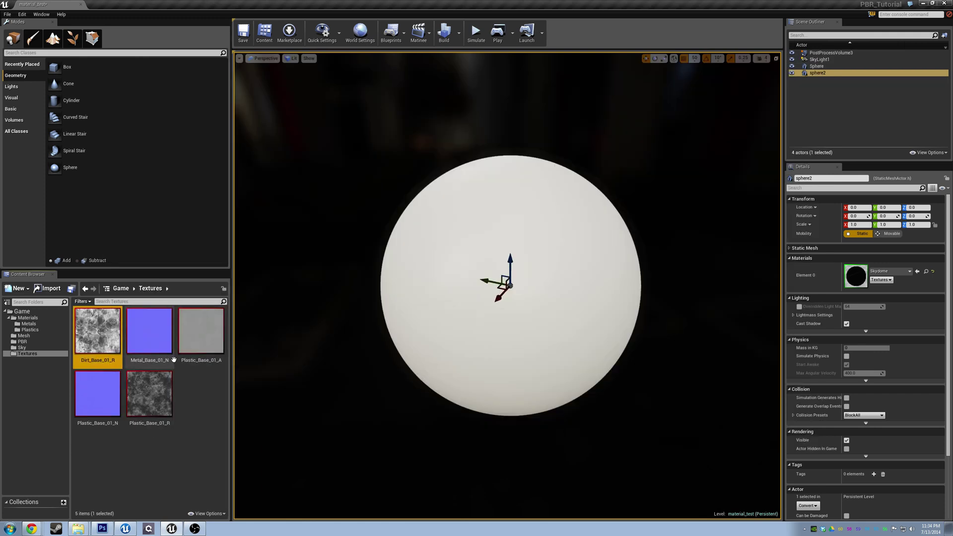
Open the Plastic_Base_01_R roughness texture, examine its scratches and sRGB setting, and close it.
double_click(149, 393)
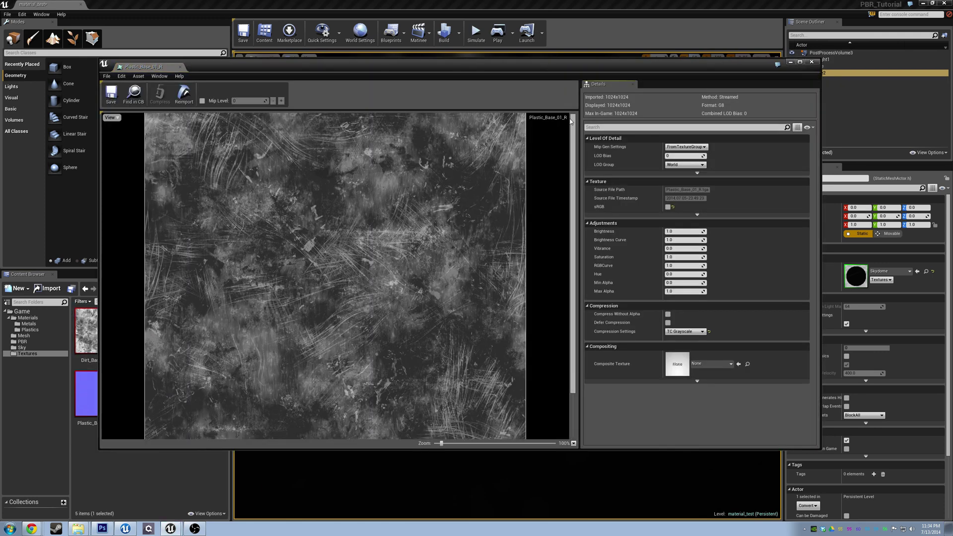
scroll(444, 279, "down", 4)
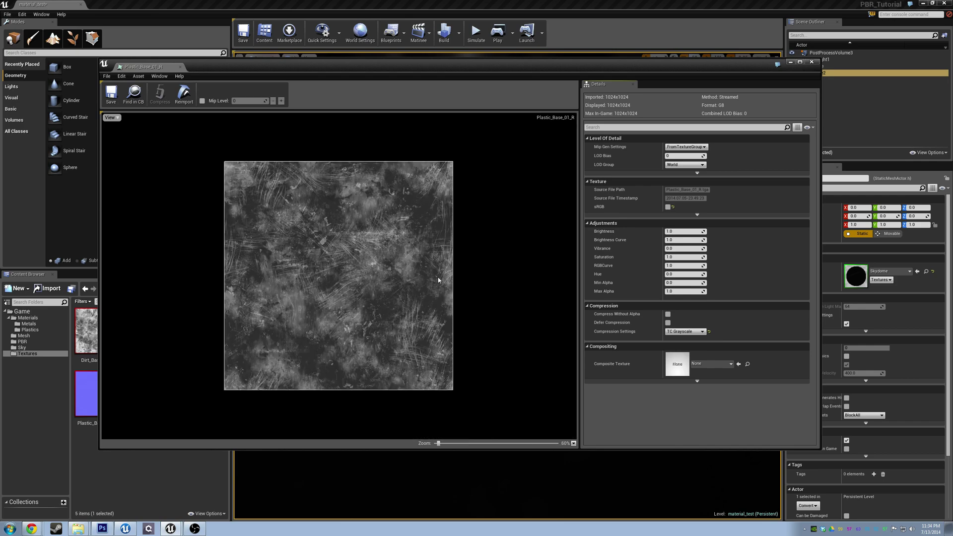
scroll(412, 309, "up", 4)
scroll(410, 307, "down", 2)
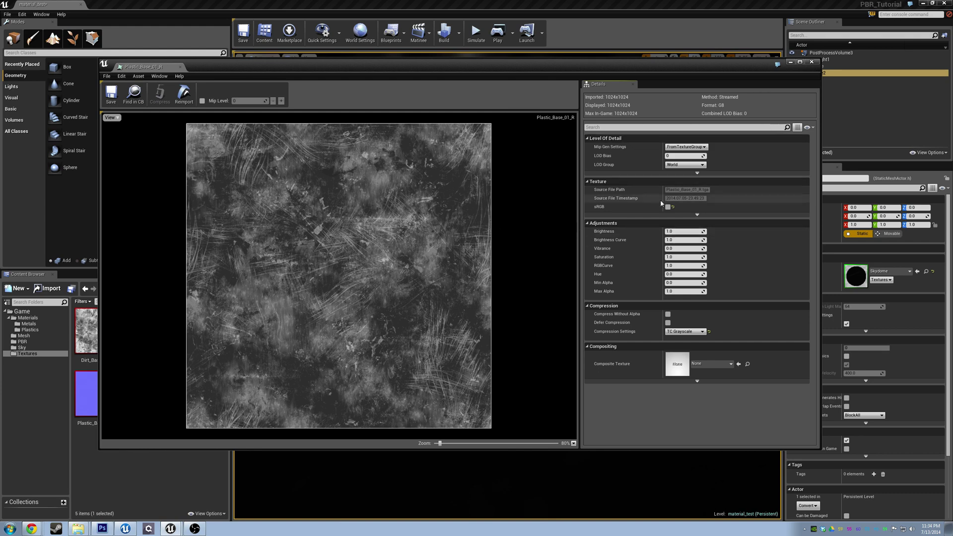
left_click(811, 62)
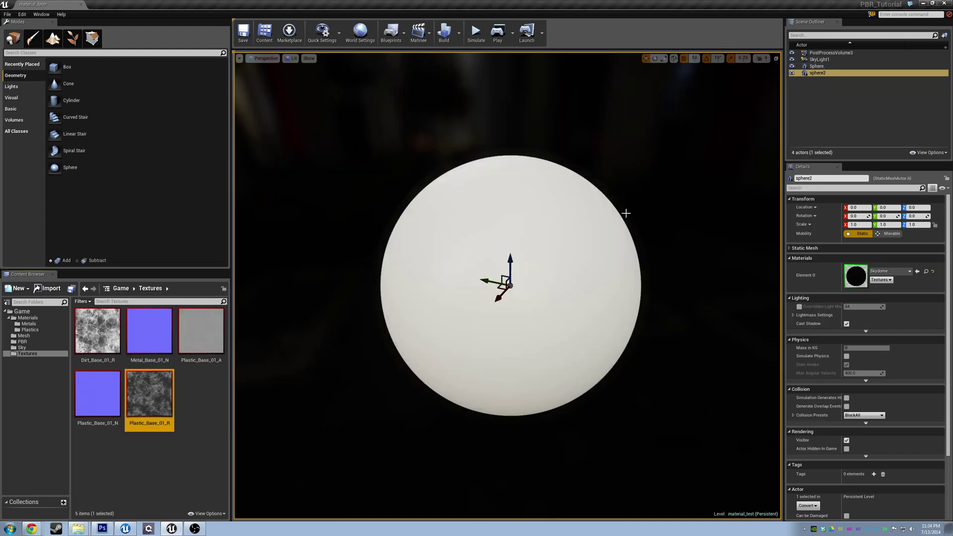
Apply the Chrome material from the Metals folder to the sphere in the level and inspect its surface.
left_click_drag(645, 195, 616, 196, "alt")
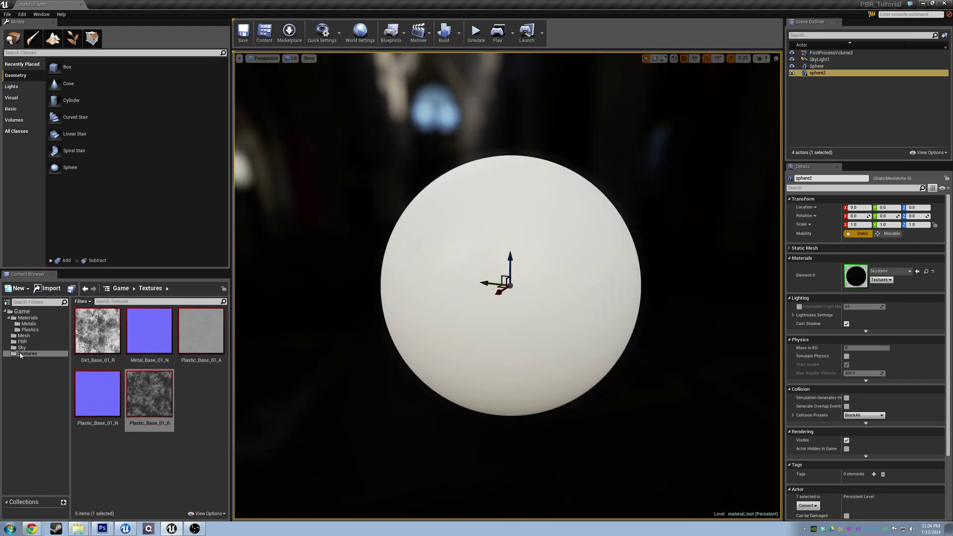
left_click(29, 324)
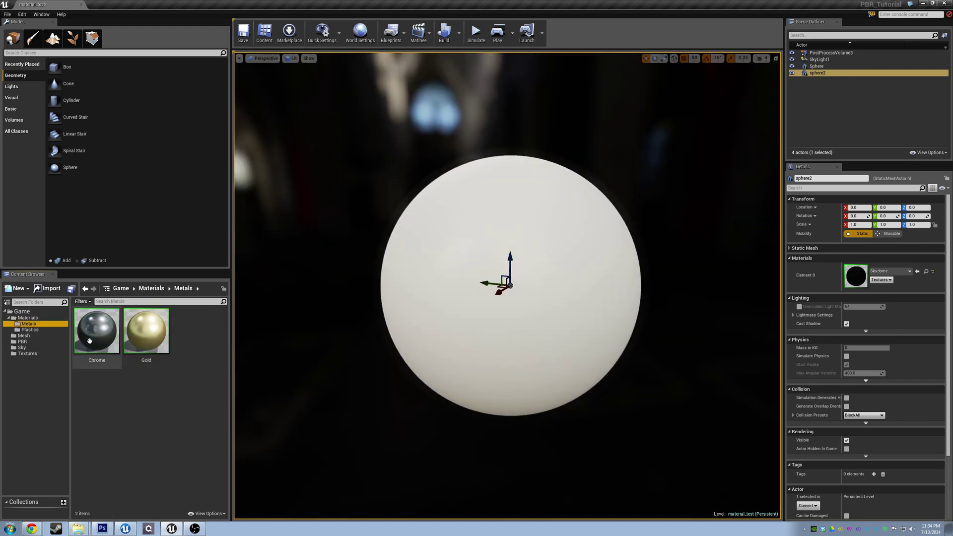
left_click_drag(89, 340, 375, 296)
scroll(375, 295, "down", 2)
scroll(375, 293, "up", 6)
scroll(375, 287, "down", 3)
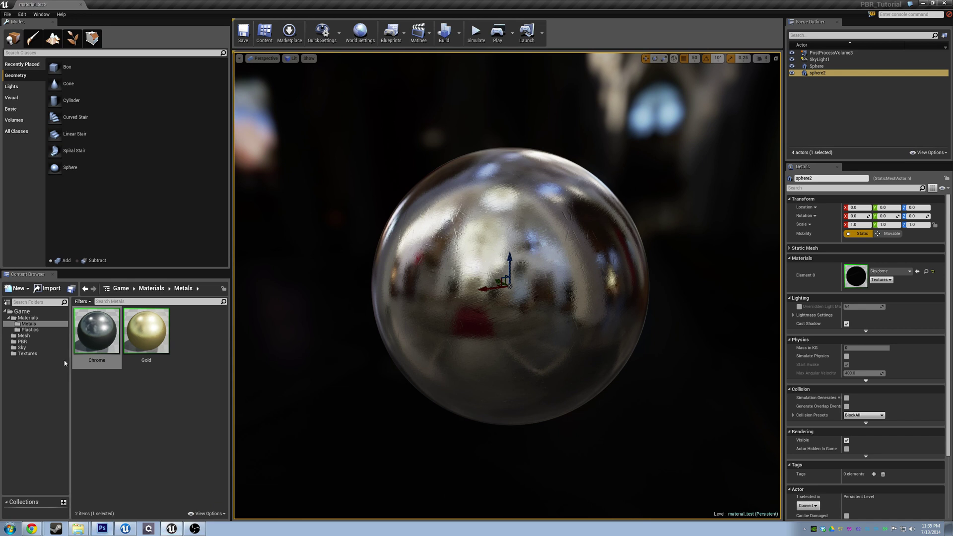
Export the Plastic_Base_01_R texture from the Textures folder as Plastic_Base_01_R.TGA into the project's Content folder.
left_click(28, 353)
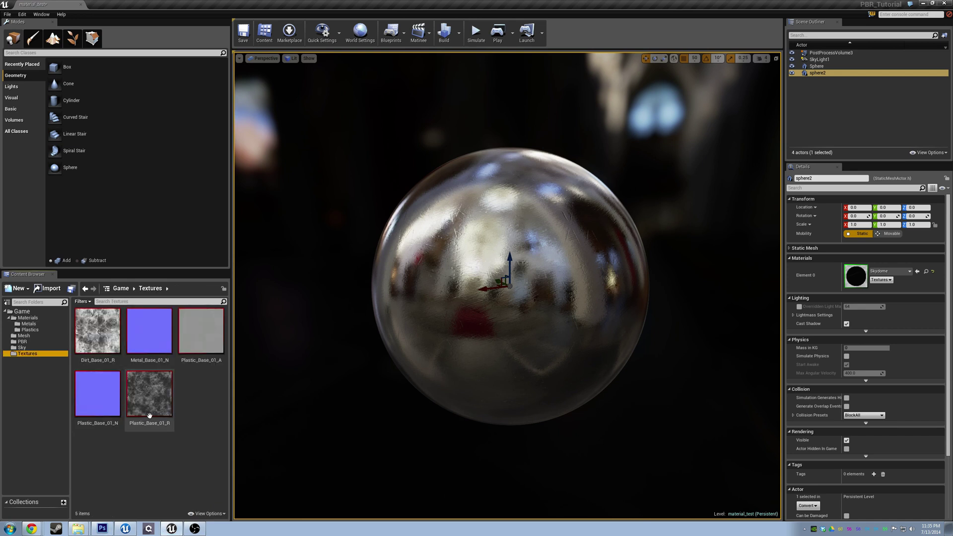
right_click(160, 388)
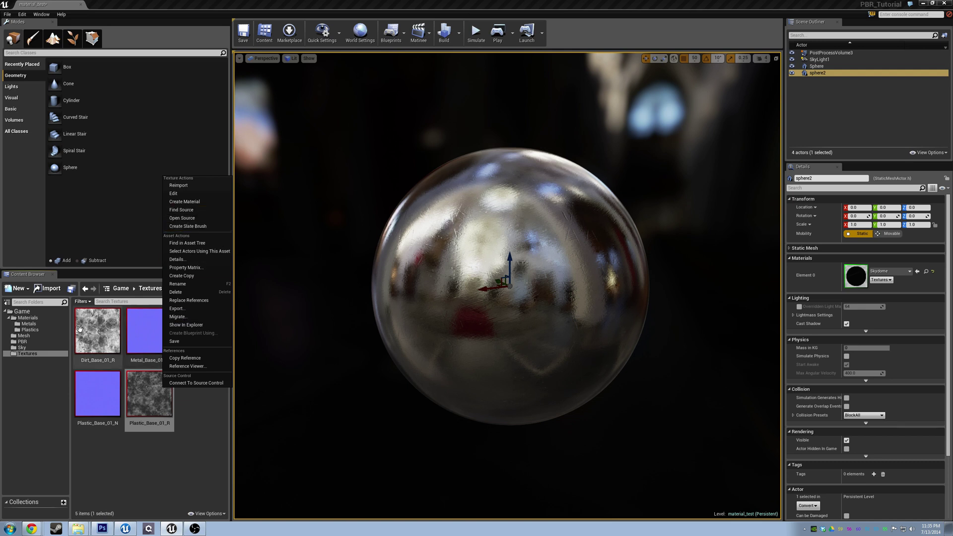
left_click(177, 308)
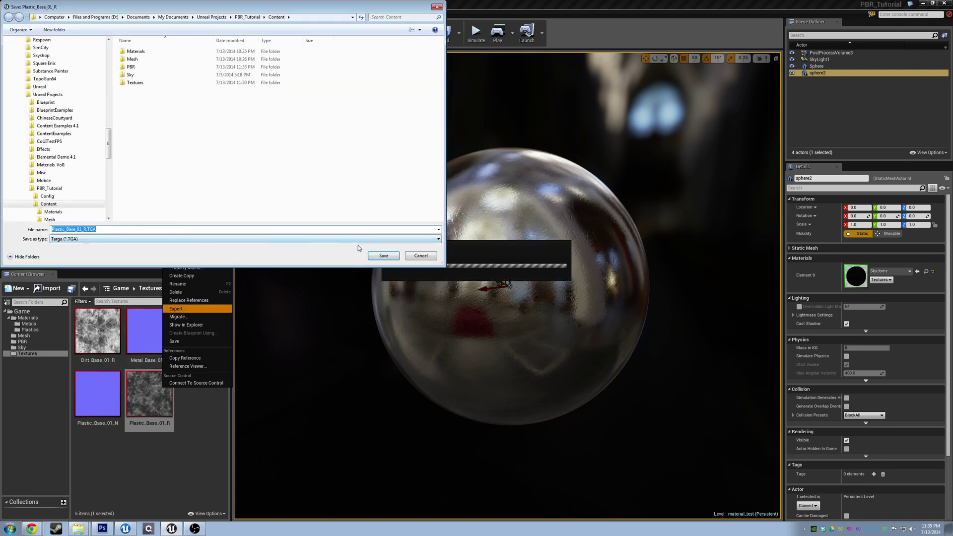
left_click(383, 255)
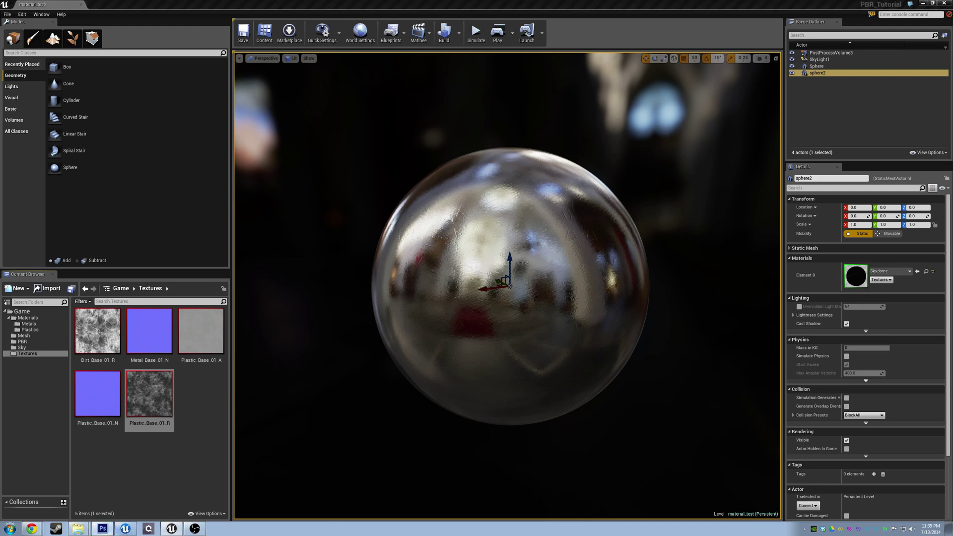
left_click(102, 528)
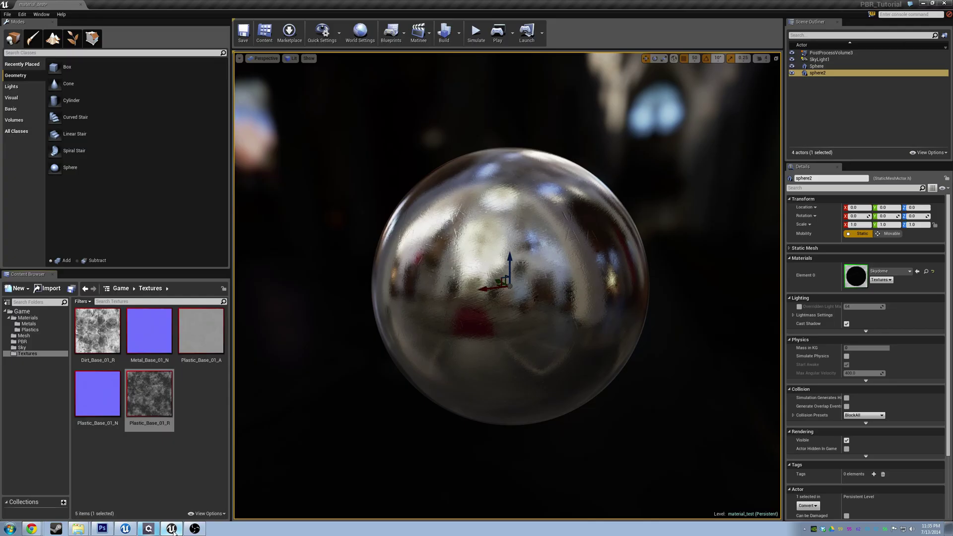
left_click(172, 529)
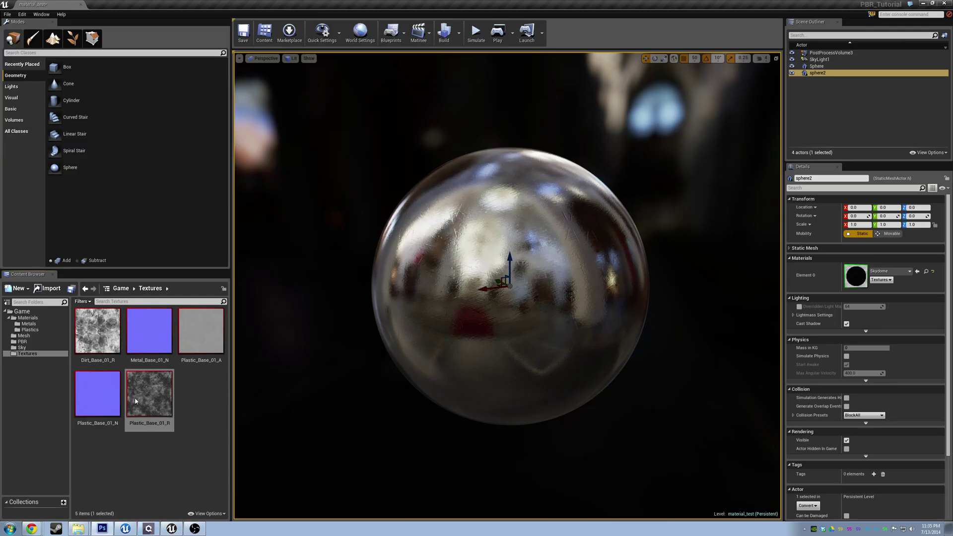
Locate the Plastic_Base_01_R source file in the project's Content/Textures folder on disk and open Plastic_Base_01_R.tga in Photoshop.
left_click(102, 529)
left_click(171, 529)
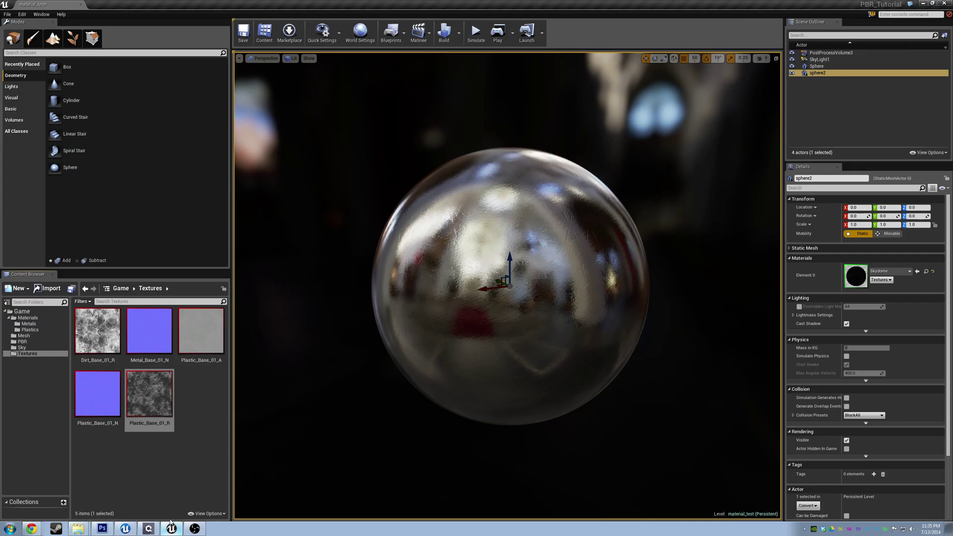
right_click(151, 412)
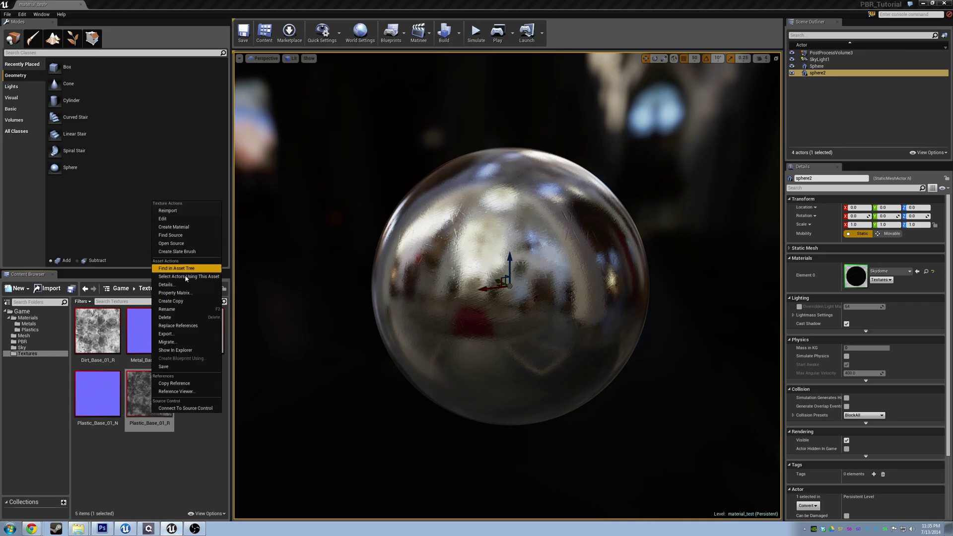
left_click(181, 351)
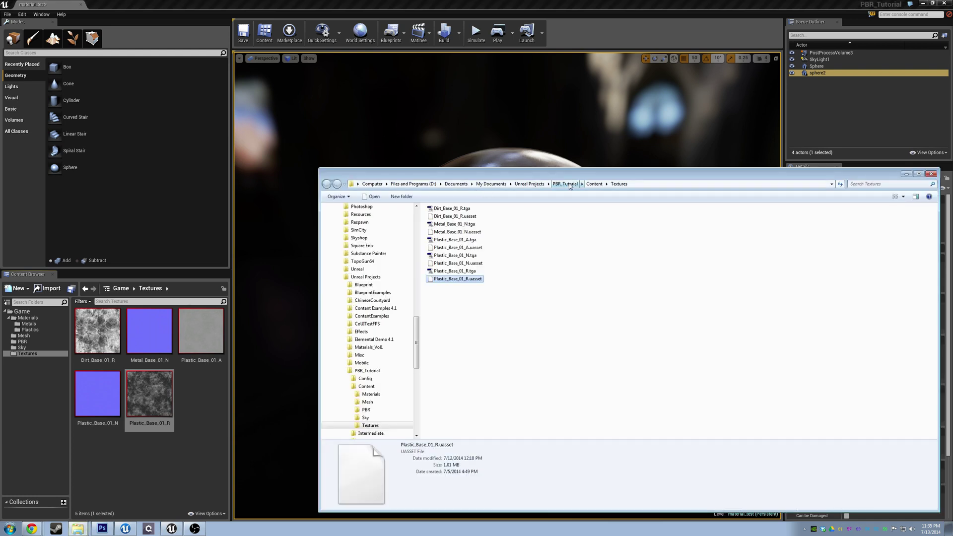
left_click(570, 185)
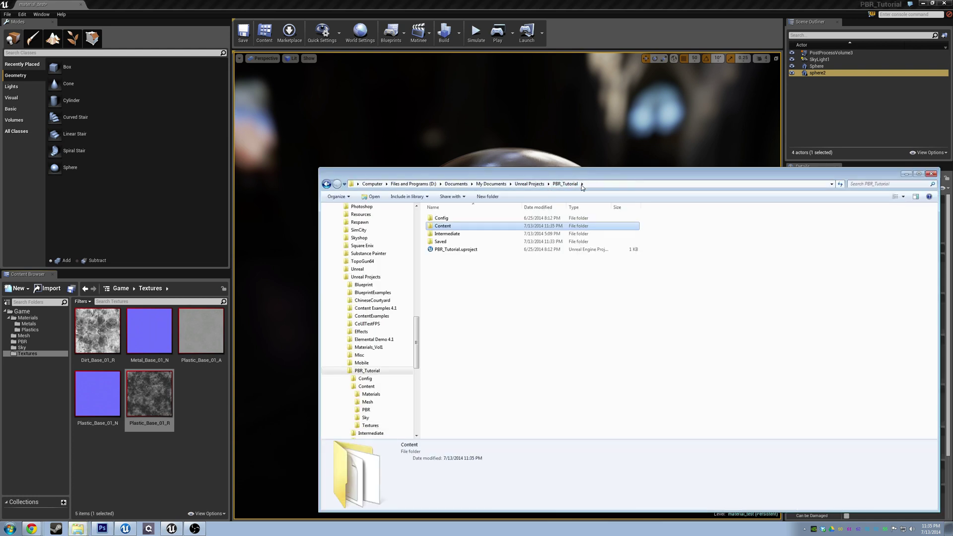
left_click(326, 185)
left_click(455, 272)
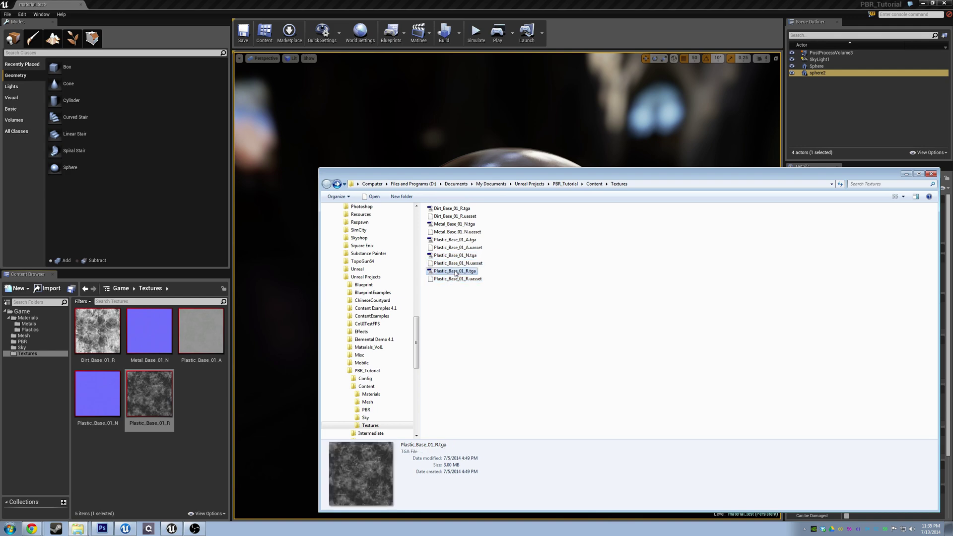
double_click(456, 273)
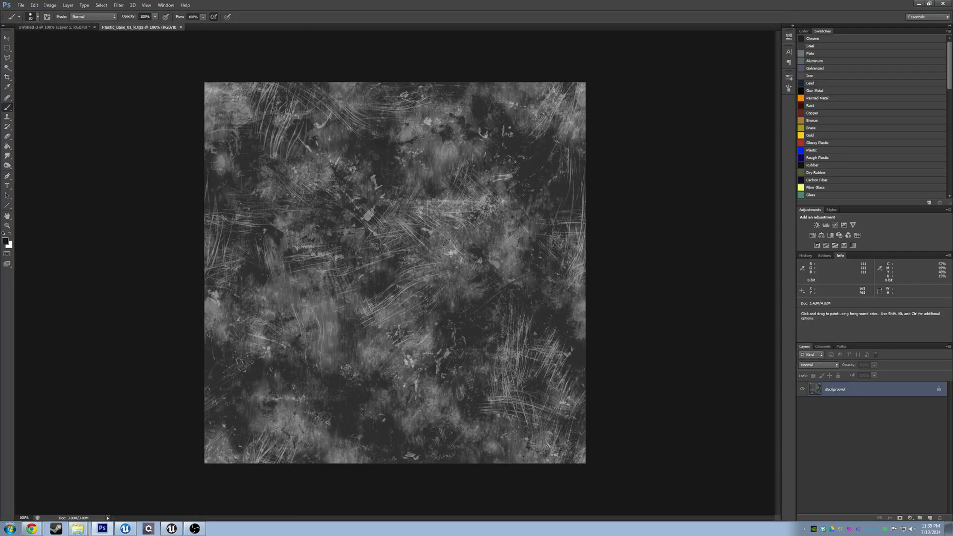
Add a Levels adjustment layer above the roughness texture and set its midtone gamma to 2.2.
left_click(914, 518)
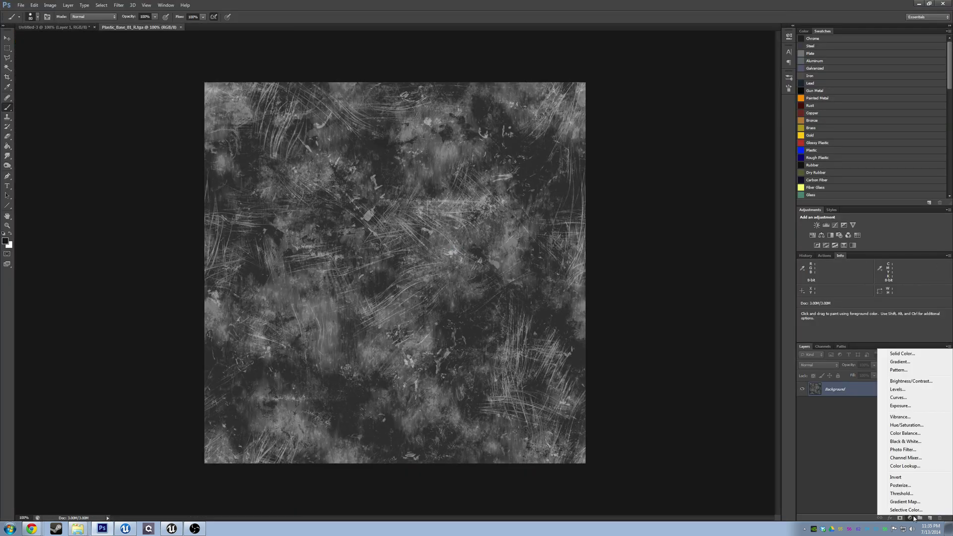
left_click(898, 390)
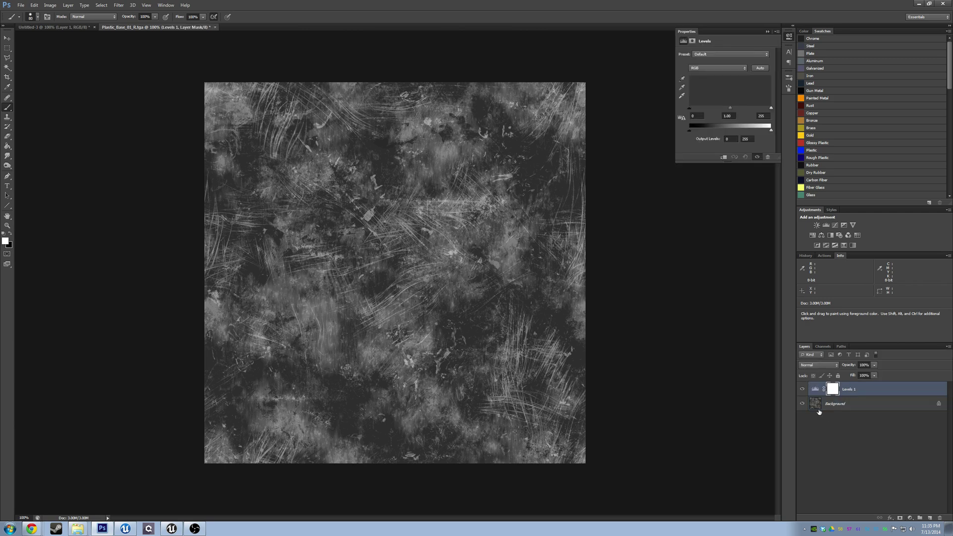
double_click(728, 116)
type("2.2")
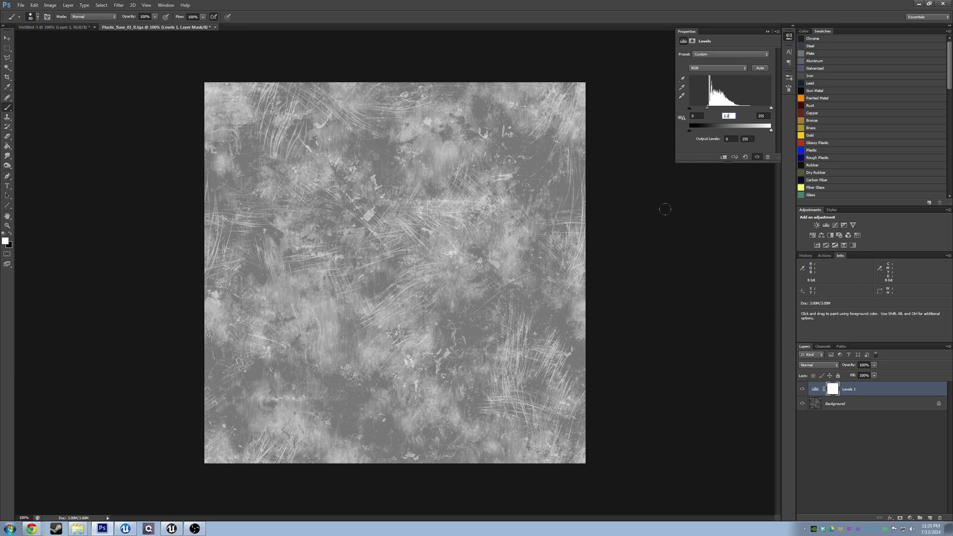
Add a second Levels adjustment directly above the Background layer and raise its black input level to about 53.
left_click(834, 403)
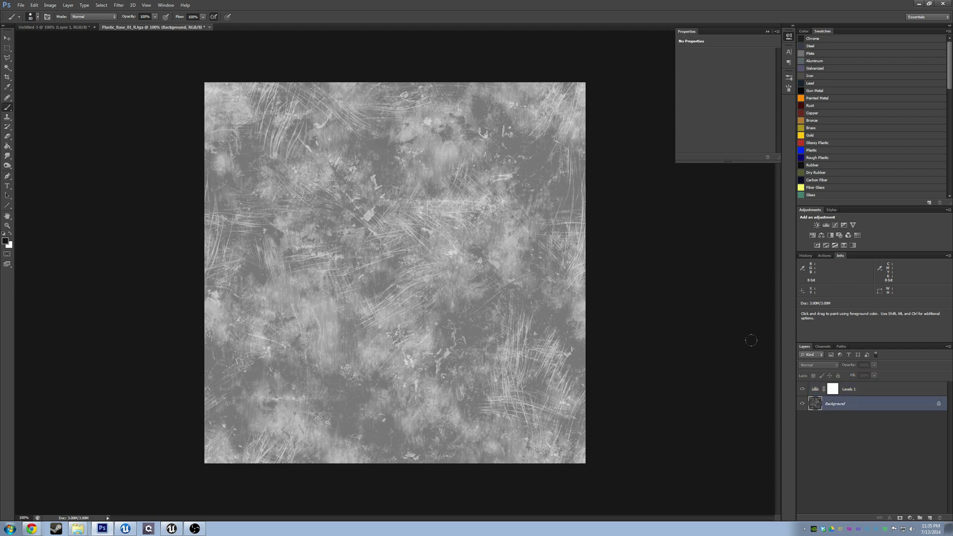
left_click(911, 518)
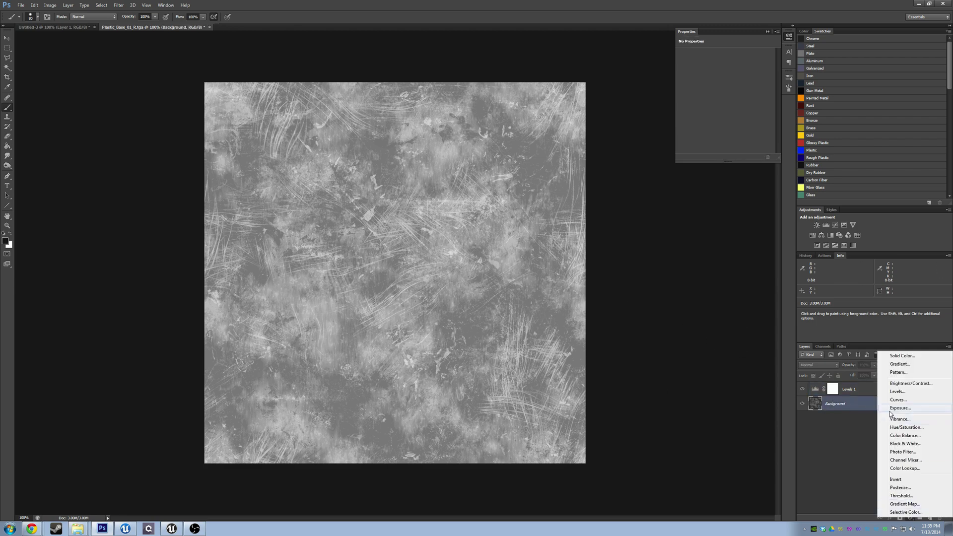
left_click(898, 392)
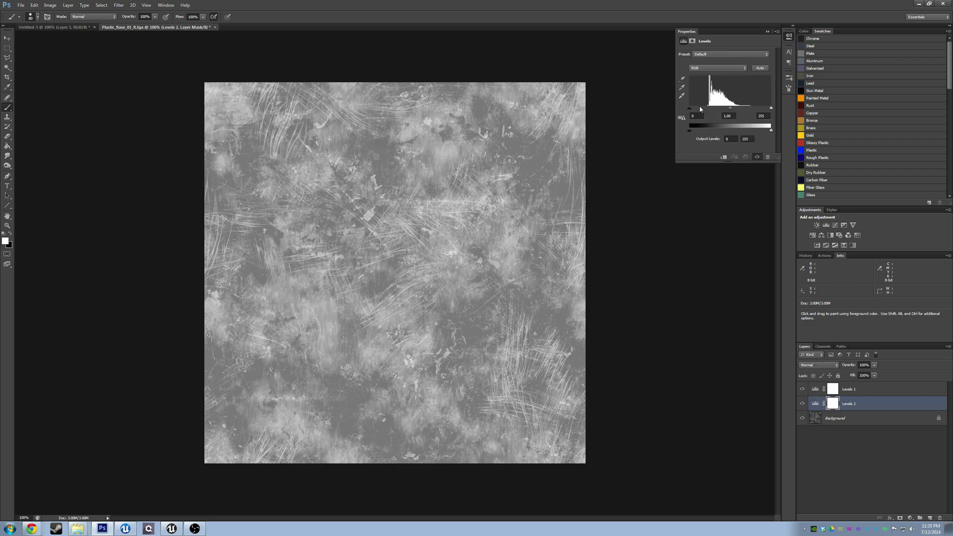
left_click_drag(690, 110, 708, 110)
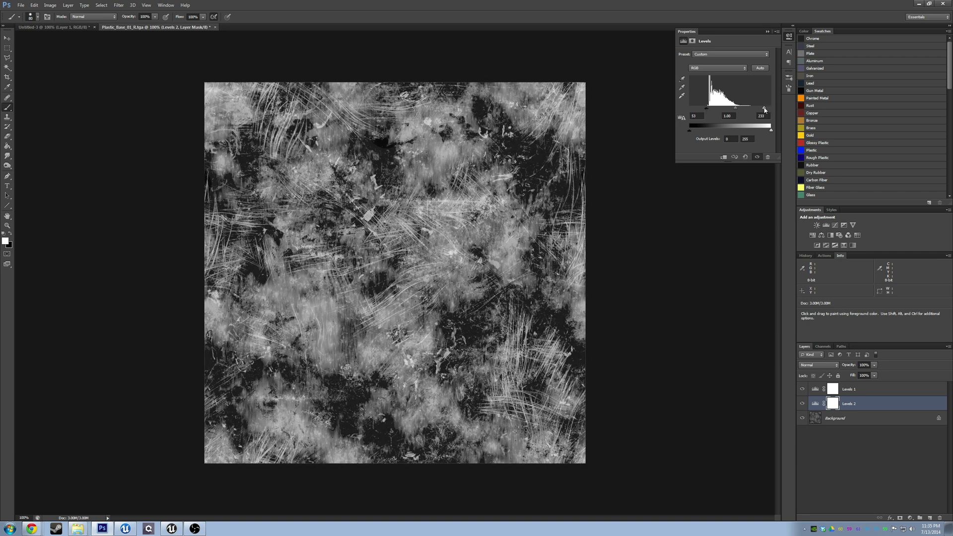
Compare the roughness texture with the gamma Levels layer hidden and shown, and examine that layer's histogram and midtone setting.
left_click(798, 393)
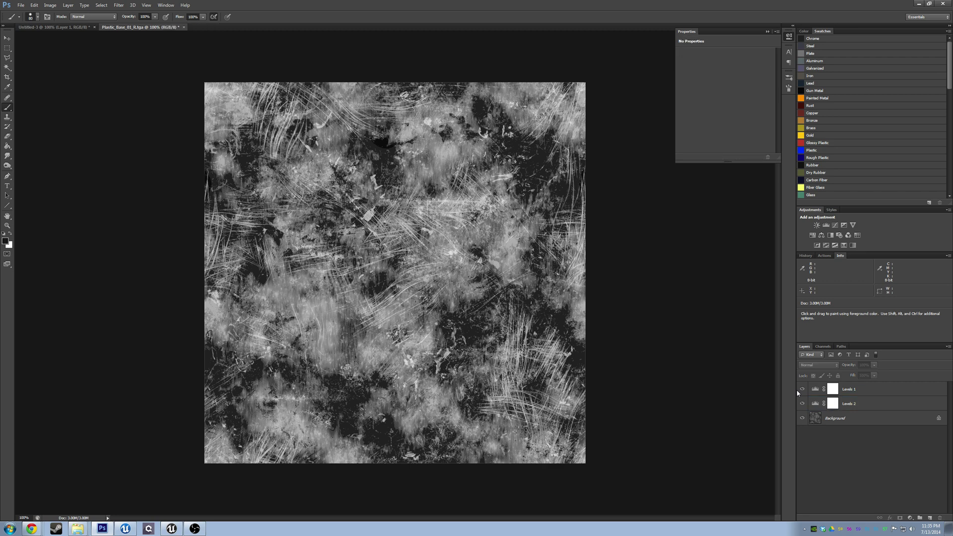
left_click(803, 390)
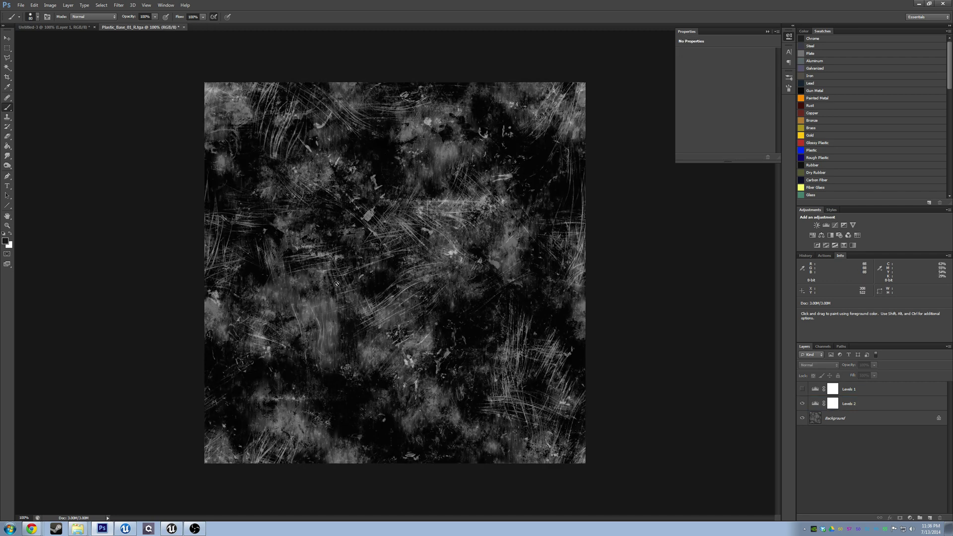
left_click(803, 389)
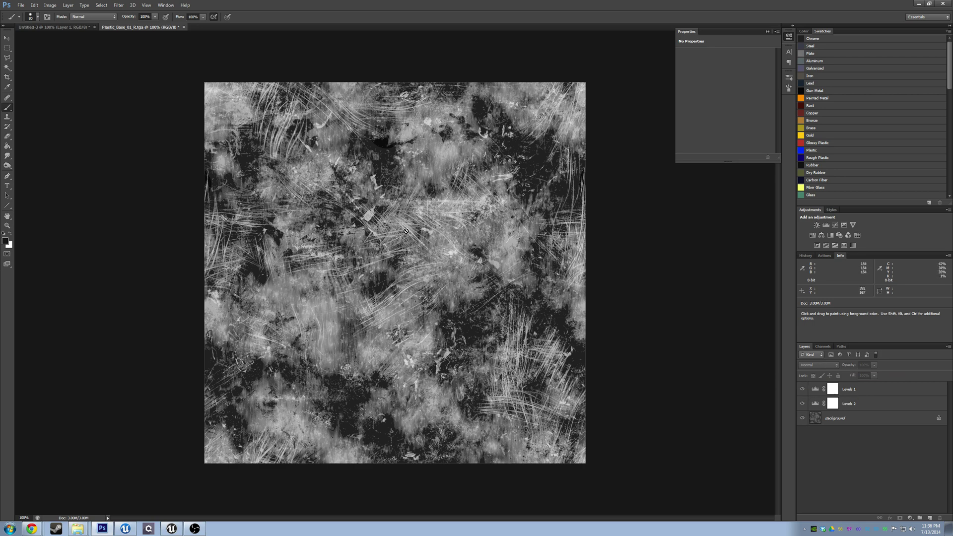
left_click(803, 390)
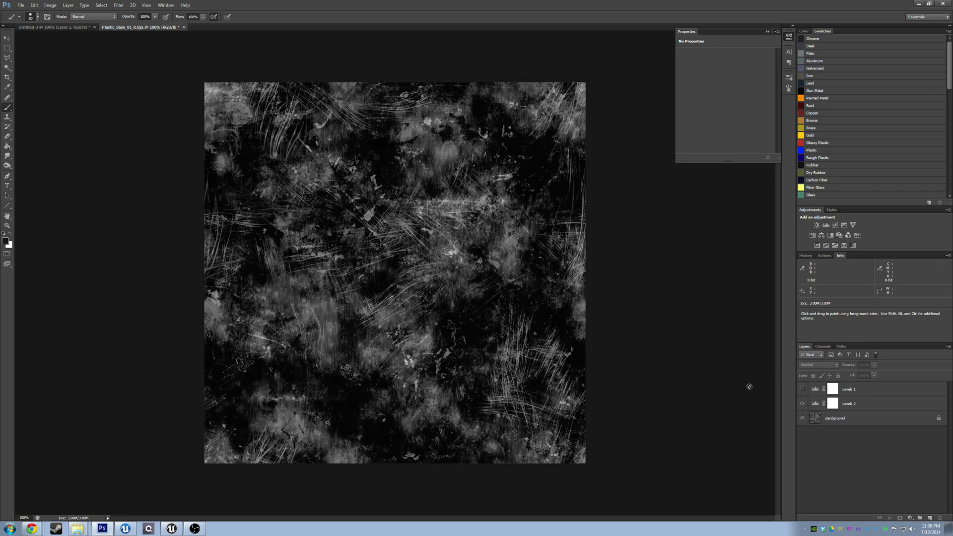
left_click(803, 390)
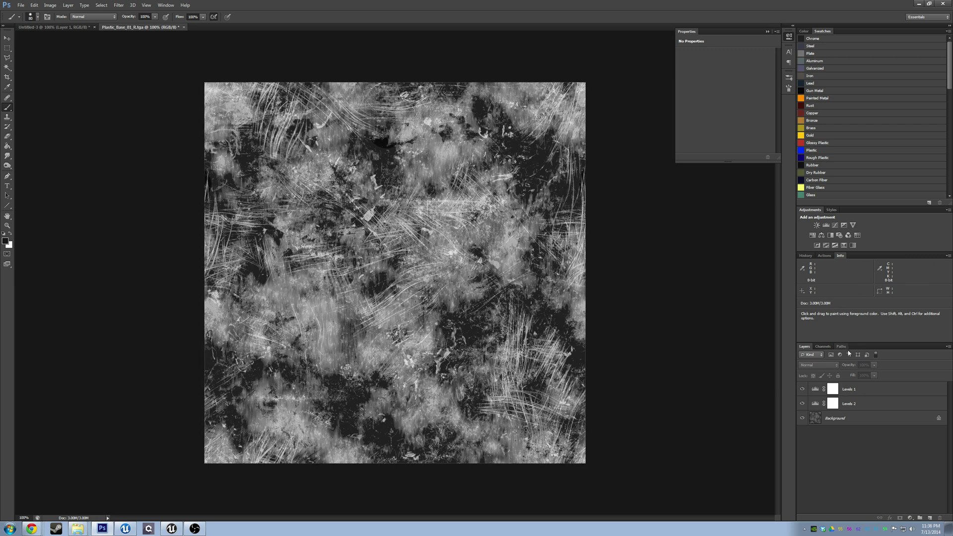
left_click(849, 388)
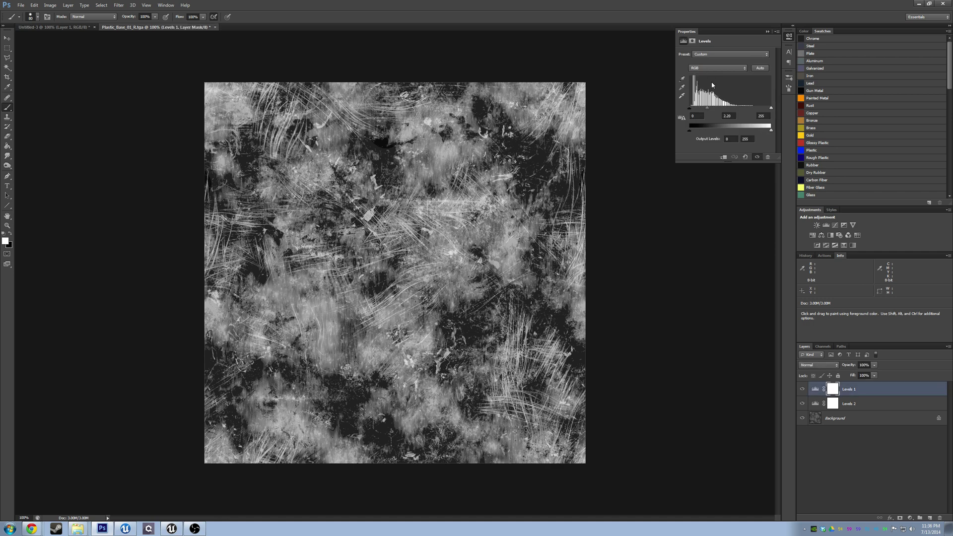
left_click(733, 116)
left_click(816, 389)
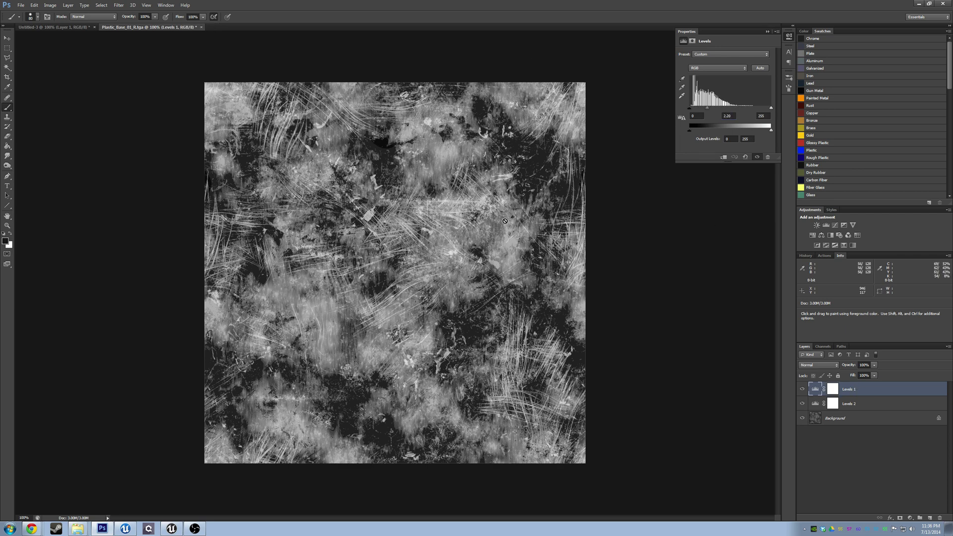
Switch to Unreal Editor, examine the scratches in the Metal_Base_01_N normal map, close it and inspect them on the chrome sphere.
left_click(179, 532)
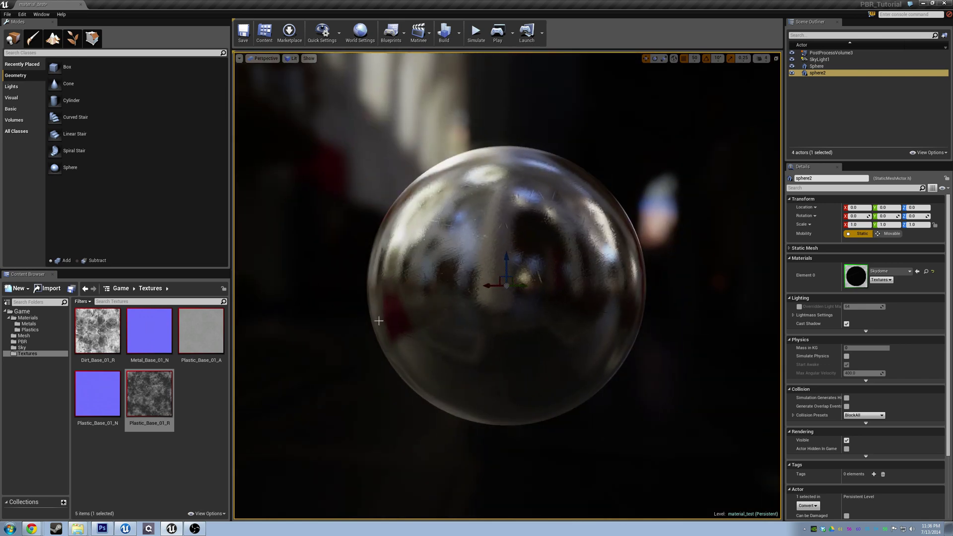
double_click(161, 342)
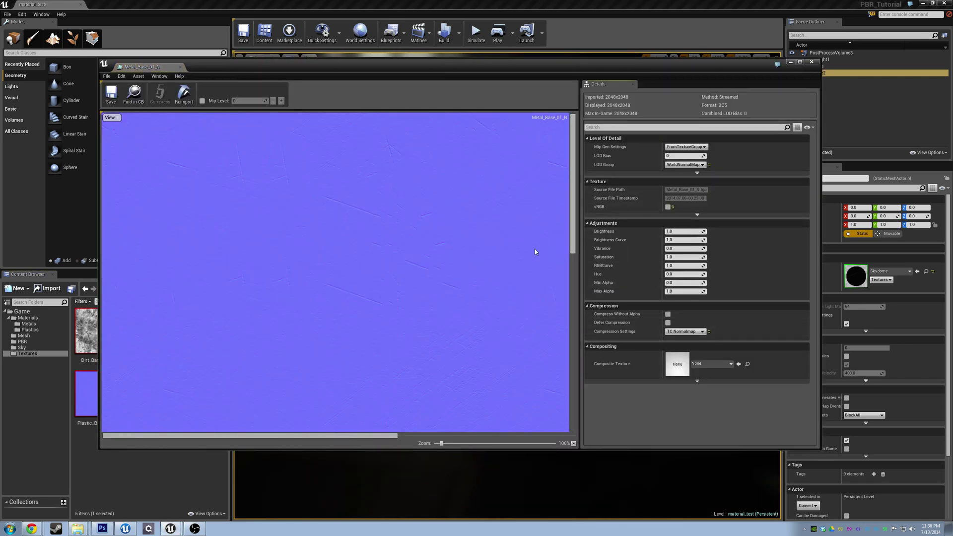
scroll(535, 249, "down", 6)
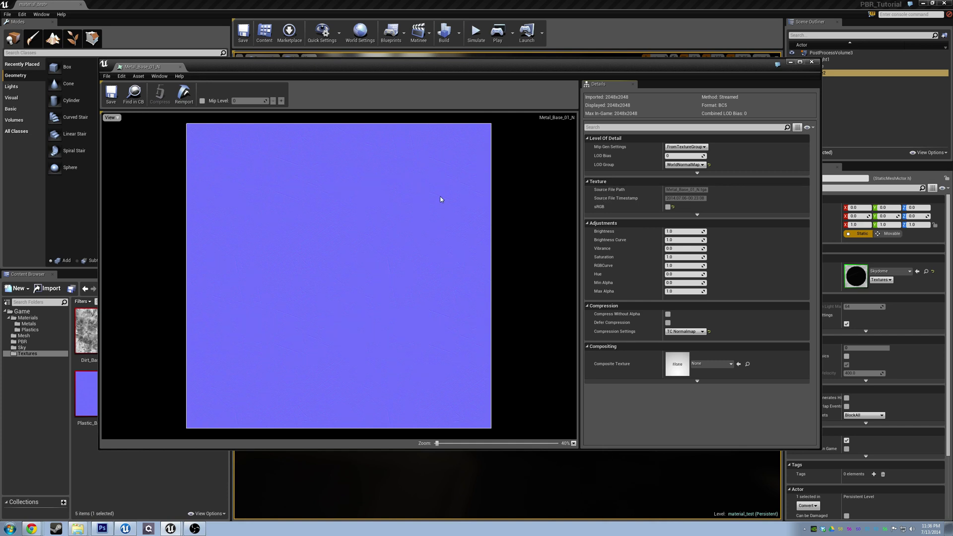
scroll(441, 201, "up", 5)
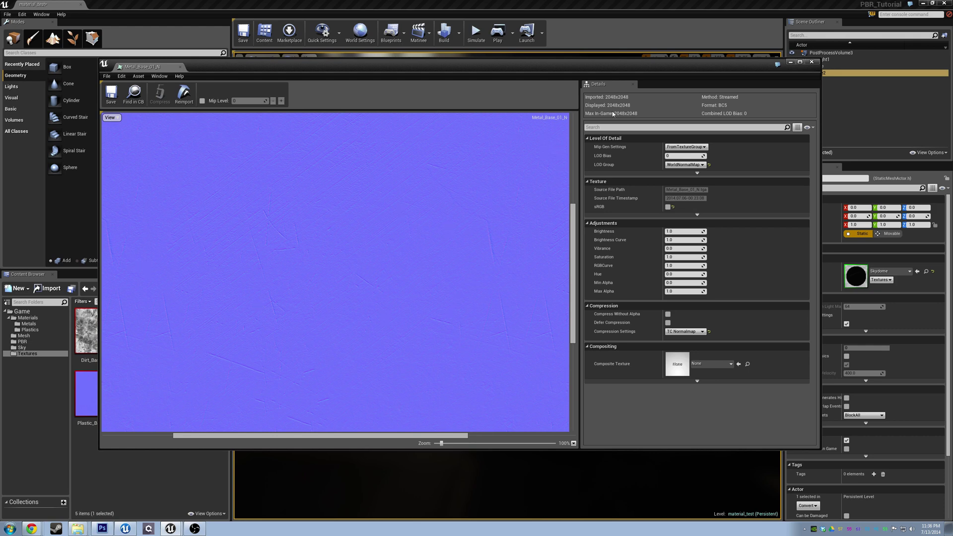
left_click(812, 62)
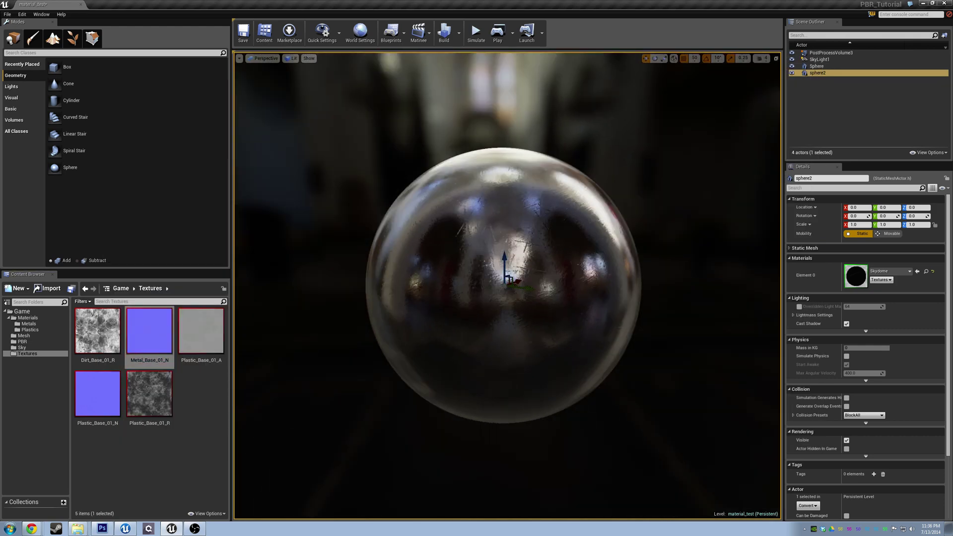
left_click_drag(497, 278, 616, 278, "alt")
scroll(506, 285, "down", 2)
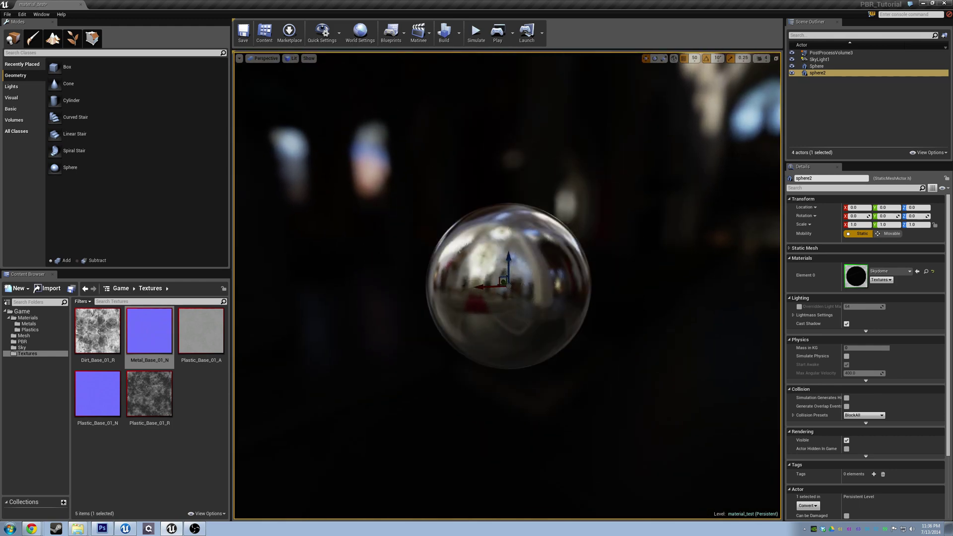
scroll(507, 286, "up", 3)
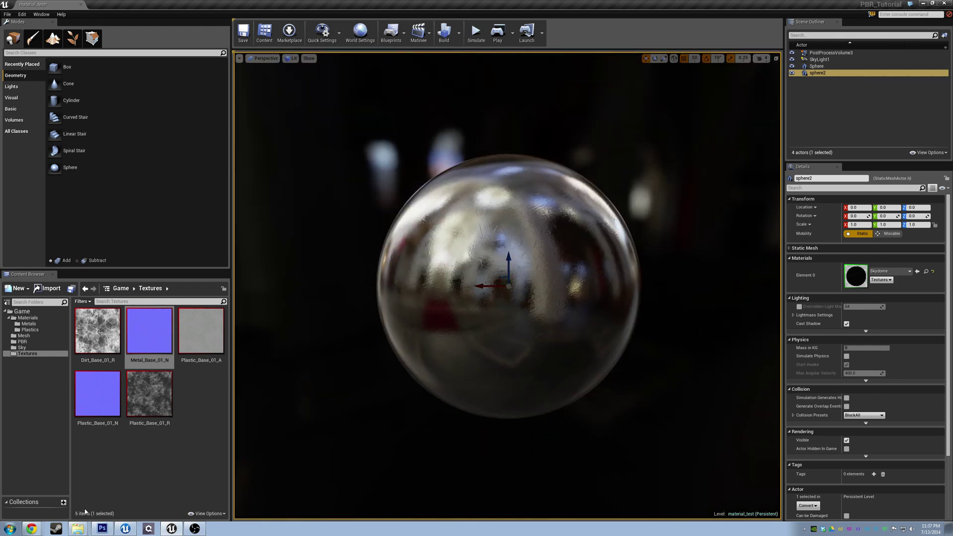
View the mid-grey and gamma curve chart in Photoshop, return to Unreal Editor and examine the chrome sphere from another side.
left_click(103, 528)
left_click(83, 27)
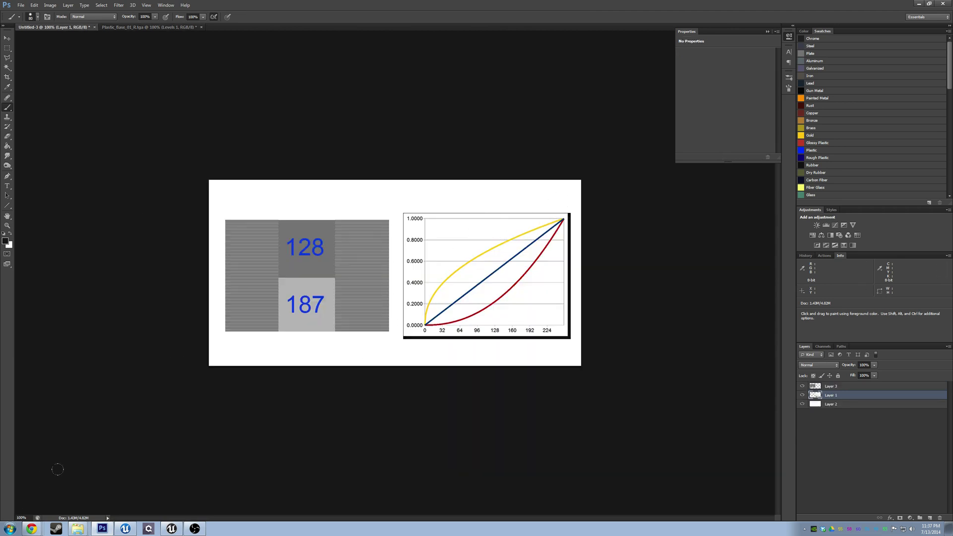
left_click(172, 529)
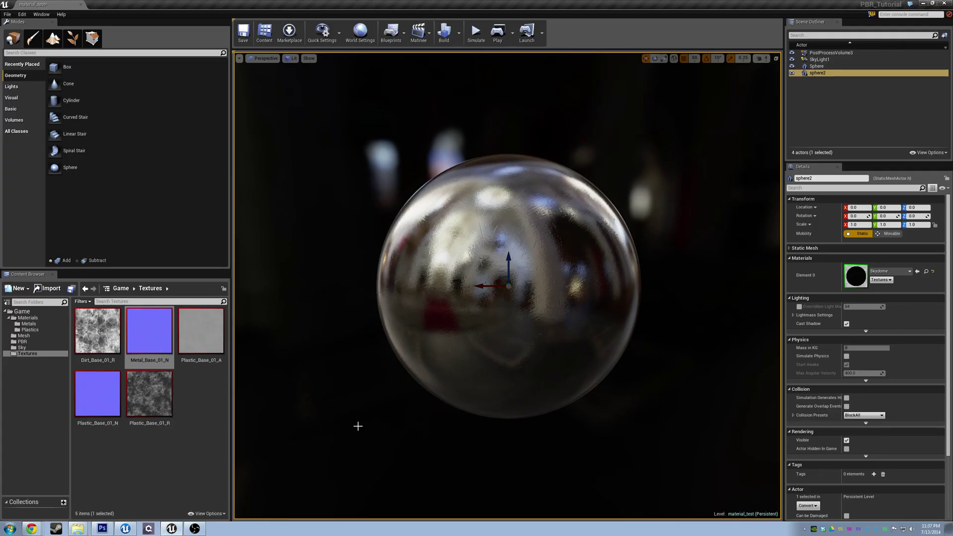
left_click_drag(358, 426, 370, 384, "alt")
scroll(358, 426, "down", 3)
scroll(424, 417, "up", 2)
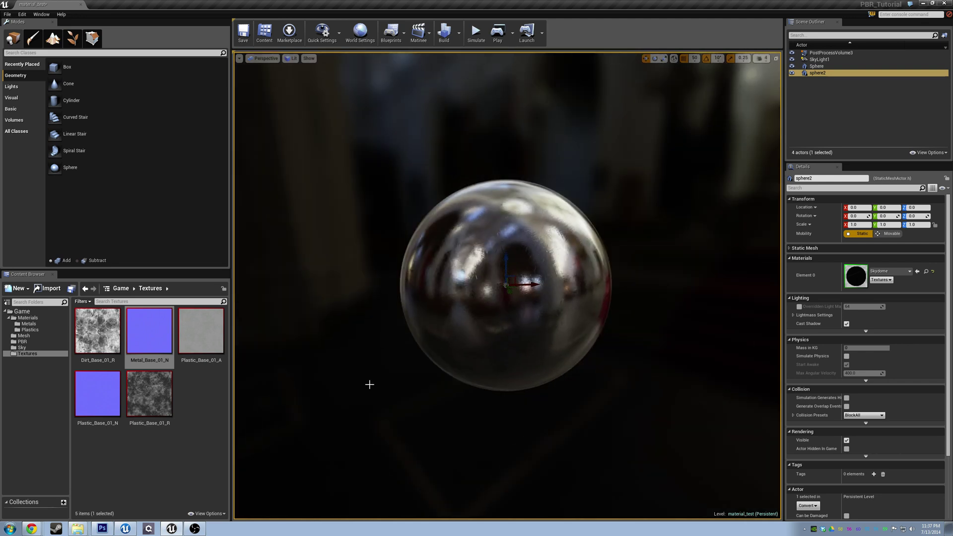
Open the Chrome material from the Metals folder, then show the Textures folder with the material editor moved clear of it.
left_click(29, 323)
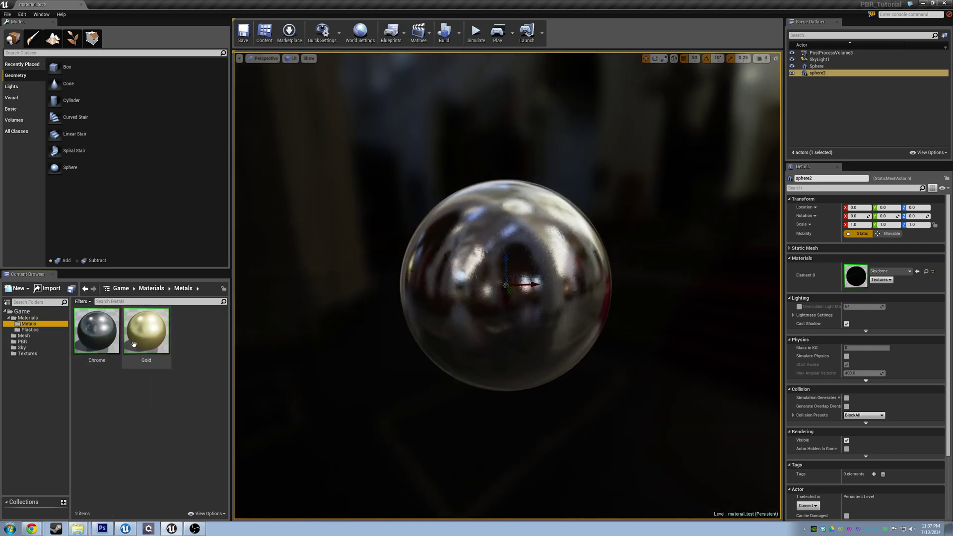
double_click(109, 344)
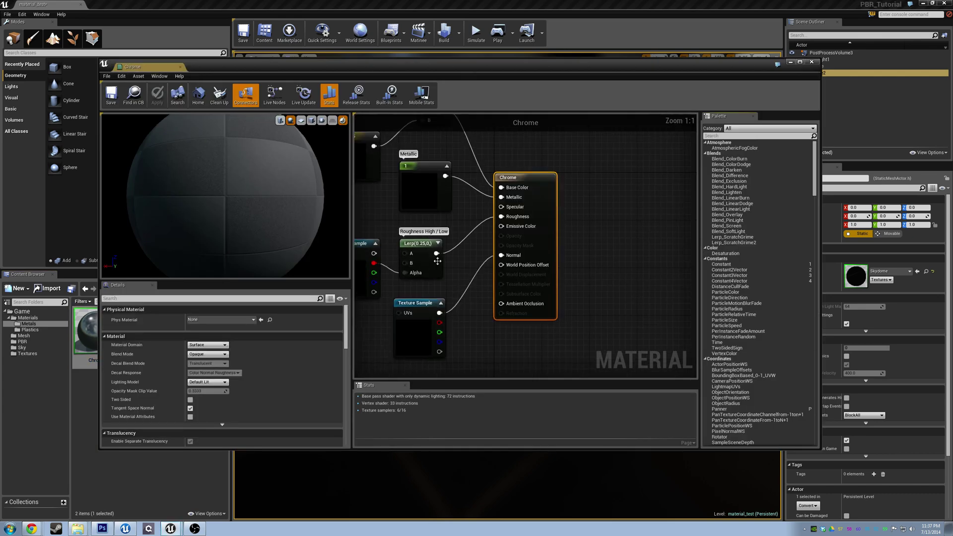
left_click(27, 353)
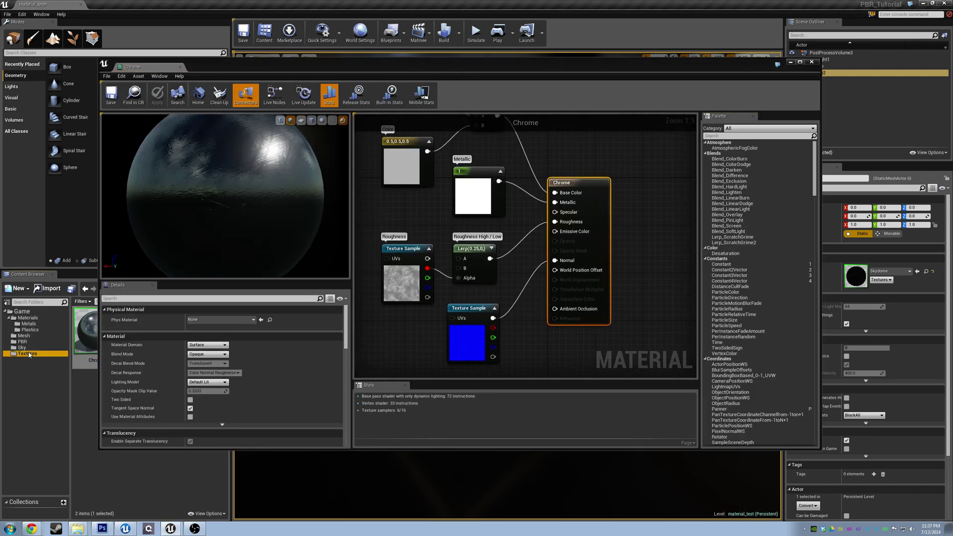
left_click_drag(313, 67, 545, 66)
Review the Metal_Base_01_N, Plastic_Base_01_A, Plastic_Base_01_N and Plastic_Base_01_R textures beside the Chrome material graph.
left_click(149, 331)
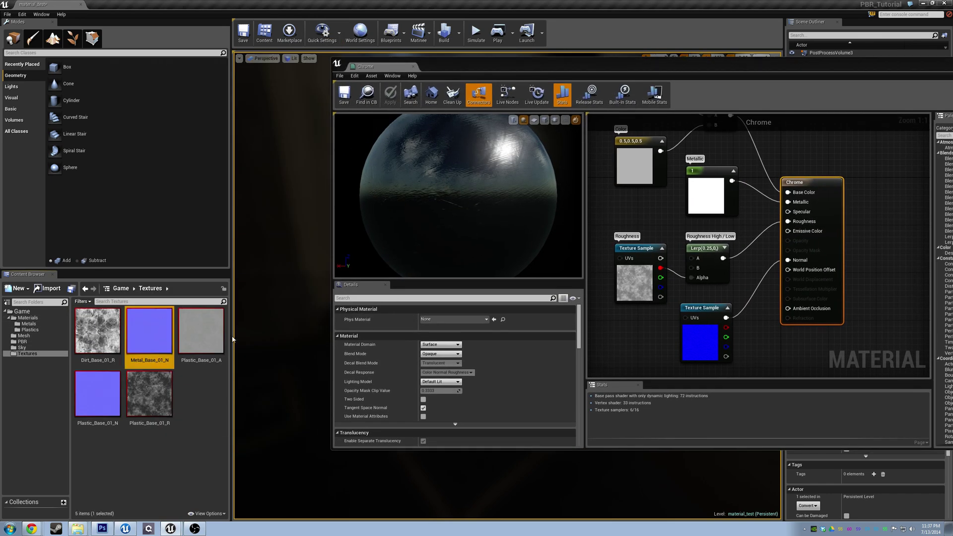
left_click(201, 332)
left_click(88, 393)
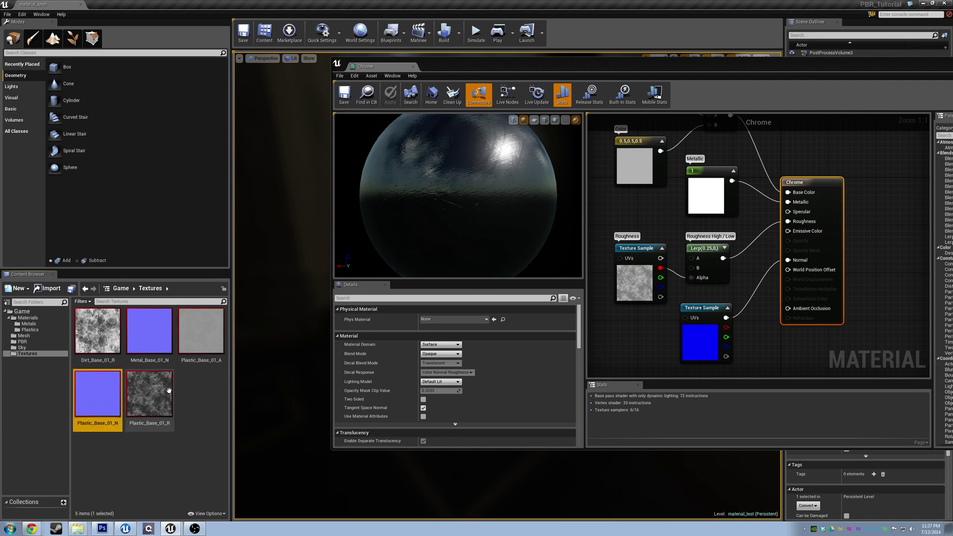
left_click(168, 390)
left_click(201, 331)
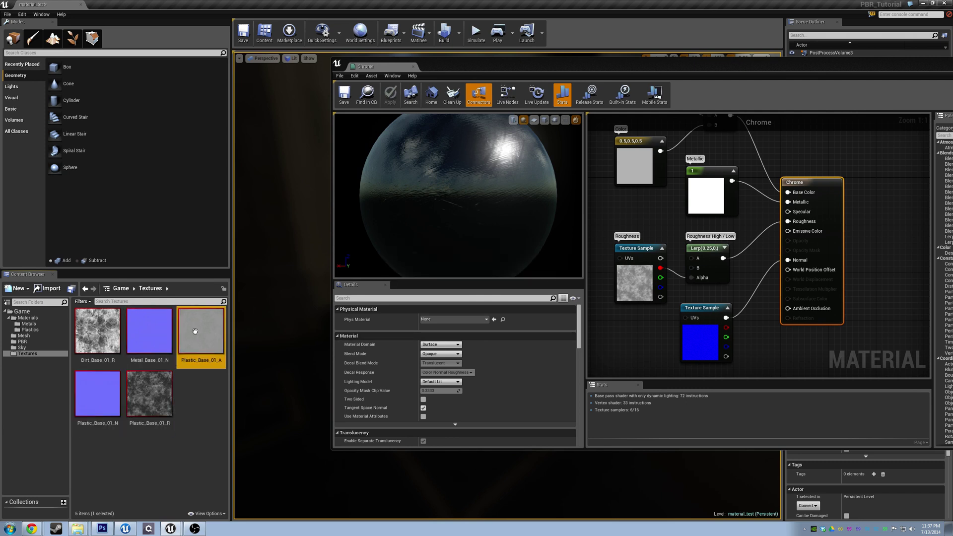
left_click(113, 382)
left_click(149, 393)
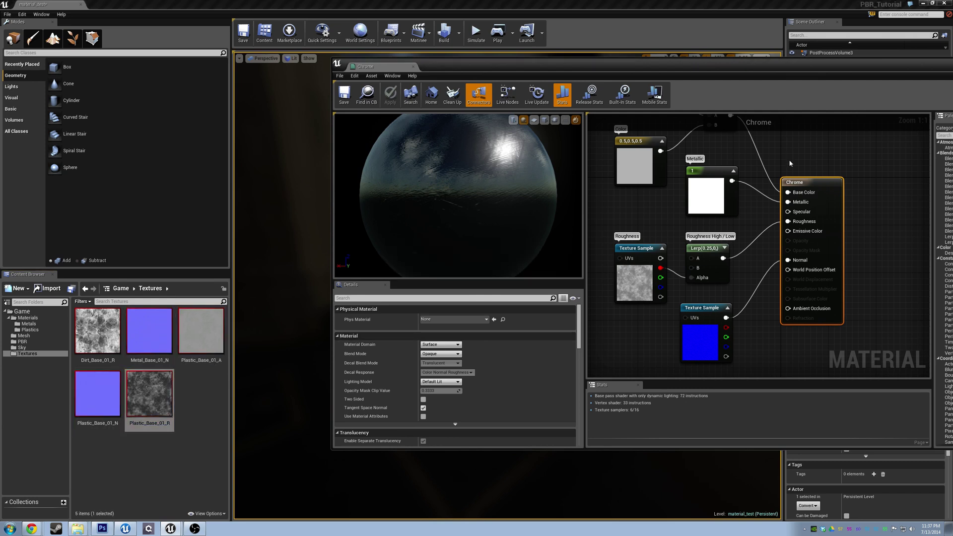
Examine the Chrome material's full node graph, including the albedo, color, metallic, roughness and normal inputs, against the available textures.
scroll(784, 202, "down", 2)
mouse_move(783, 202)
right_mouse_down()
mouse_move(787, 214)
mouse_move(792, 206)
right_mouse_up()
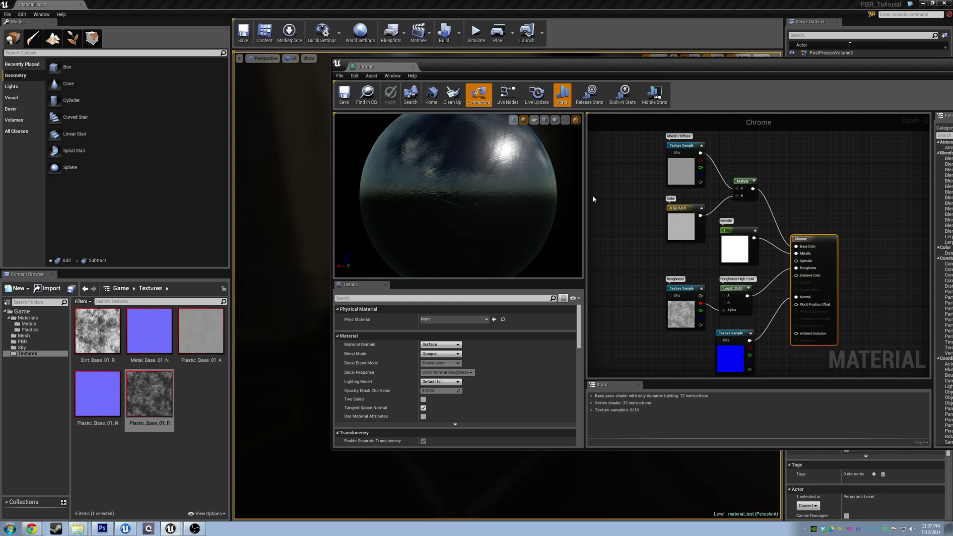
right_click_drag(593, 199, 630, 237)
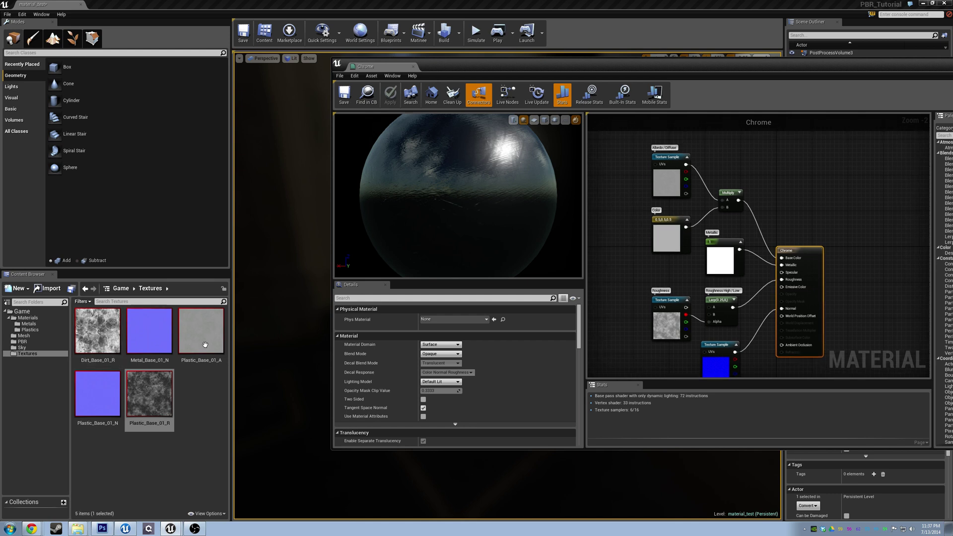
right_click(629, 242)
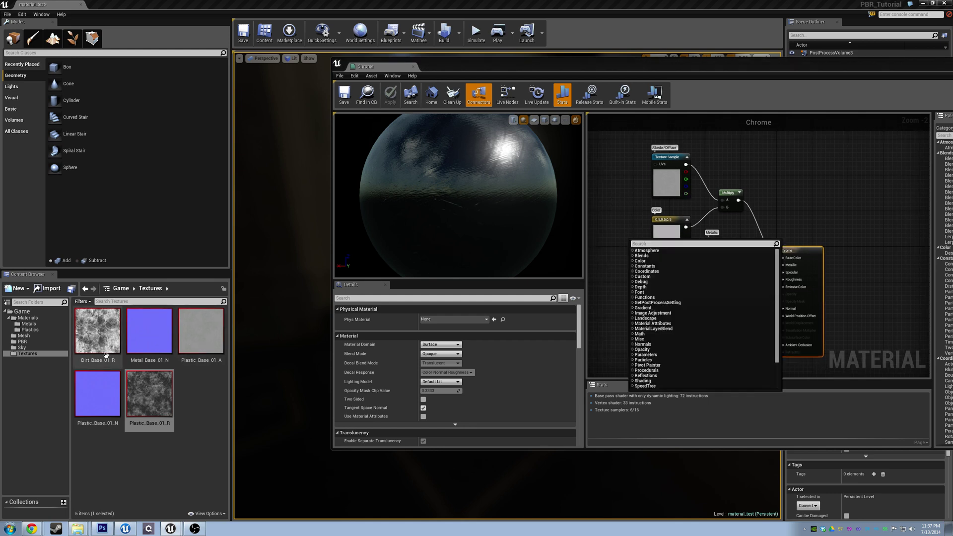
left_click(216, 377)
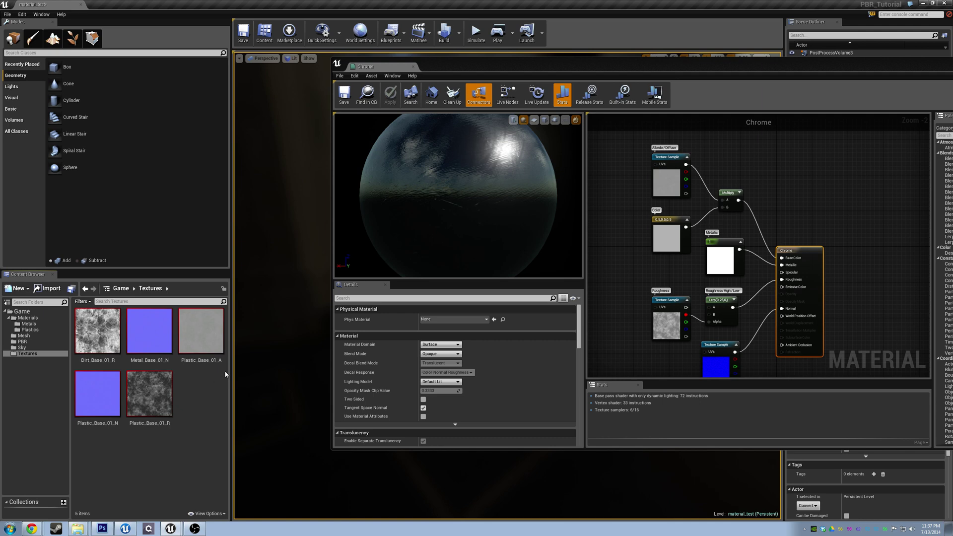